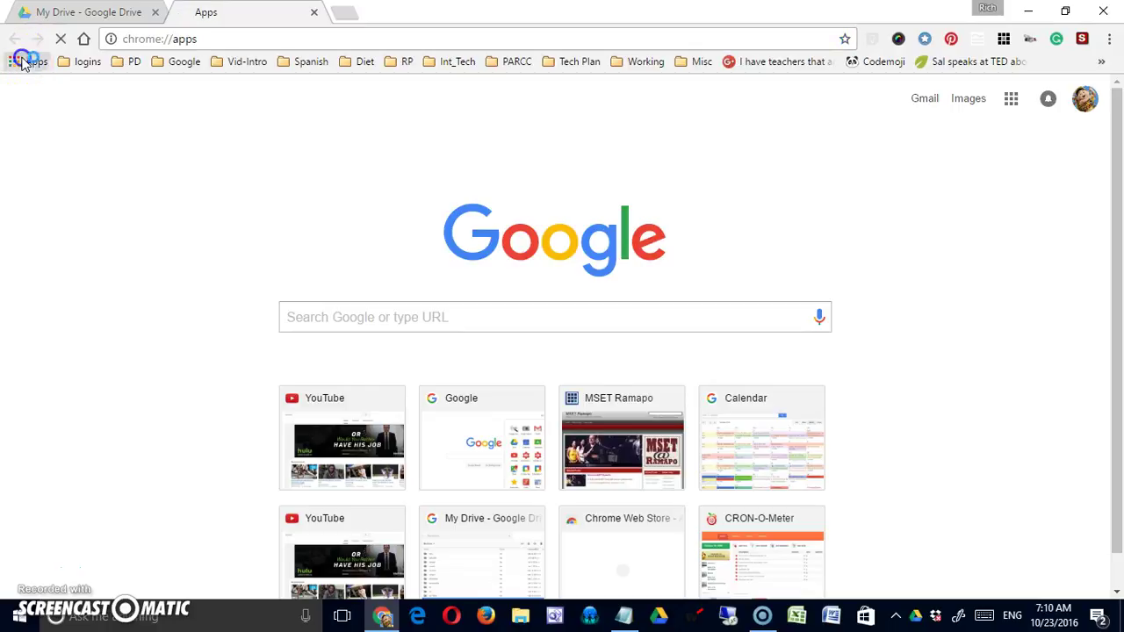
Open the Chrome Web Store and search it for "scribble".
{"action": "left_click", "coordinate": [203, 211]}
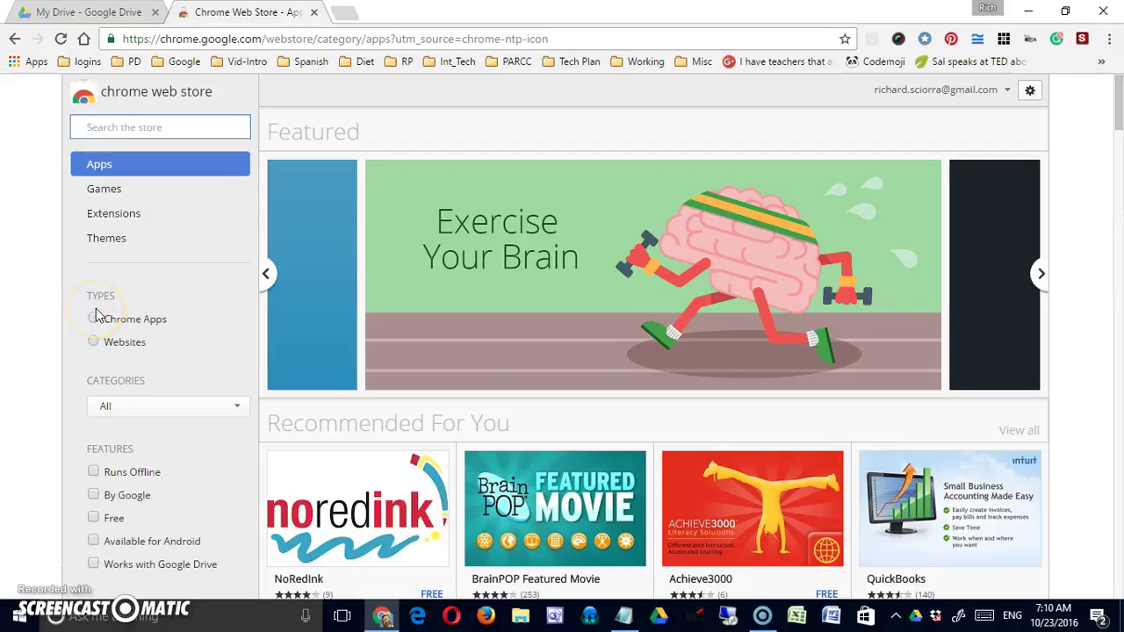
{"action": "type", "text": "scribble"}
{"action": "key", "text": "Return"}
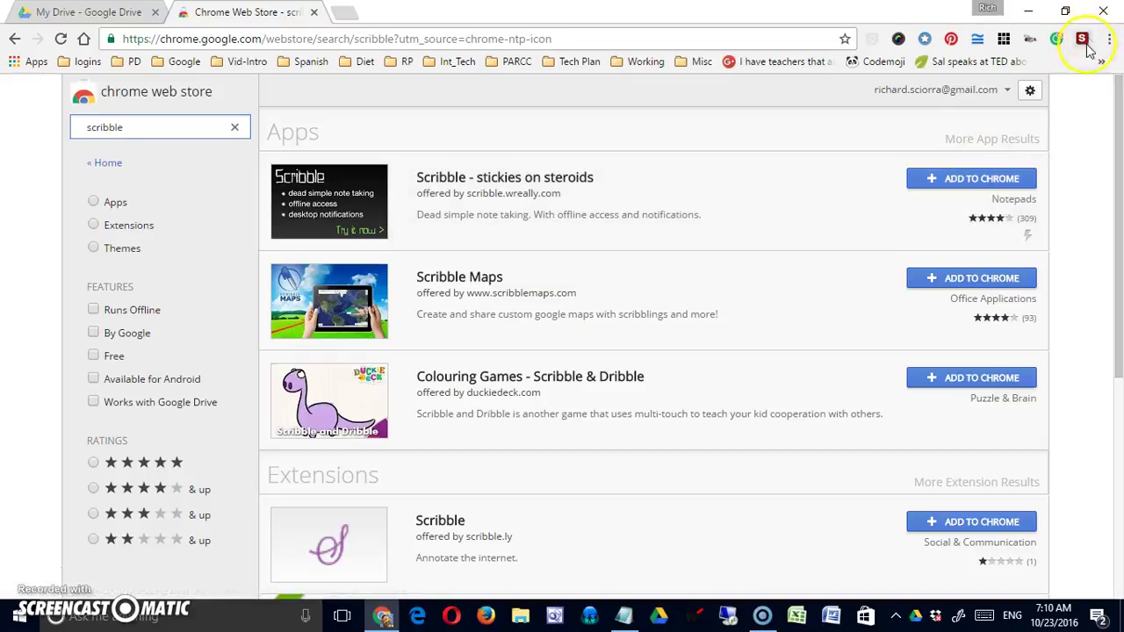
{"action": "left_click", "coordinate": [60, 39]}
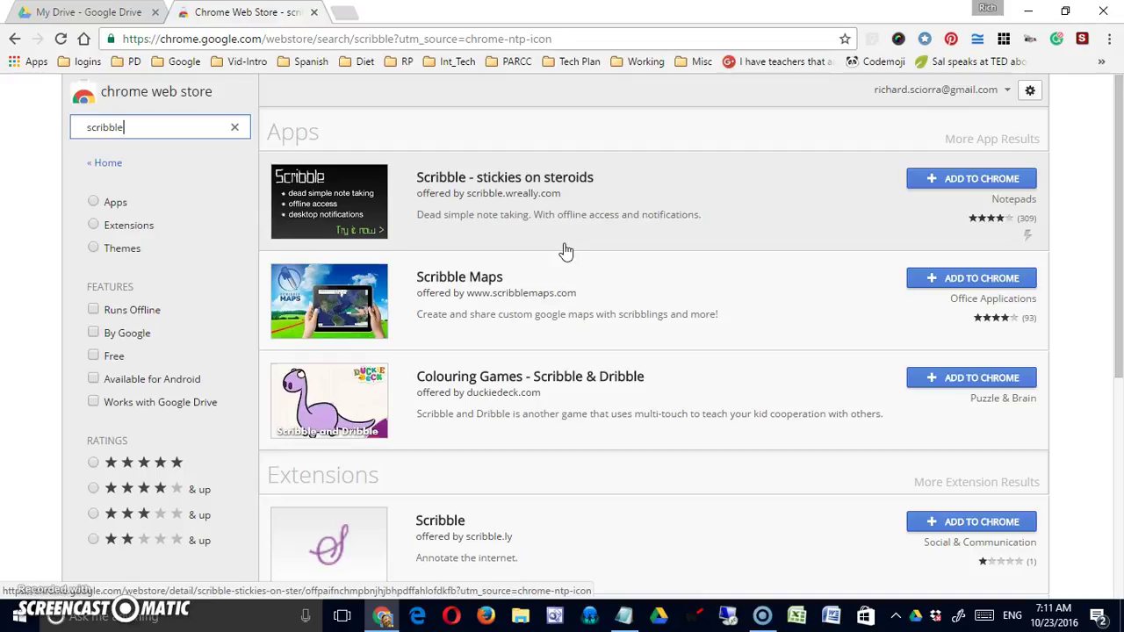
{"action": "left_click", "coordinate": [560, 191]}
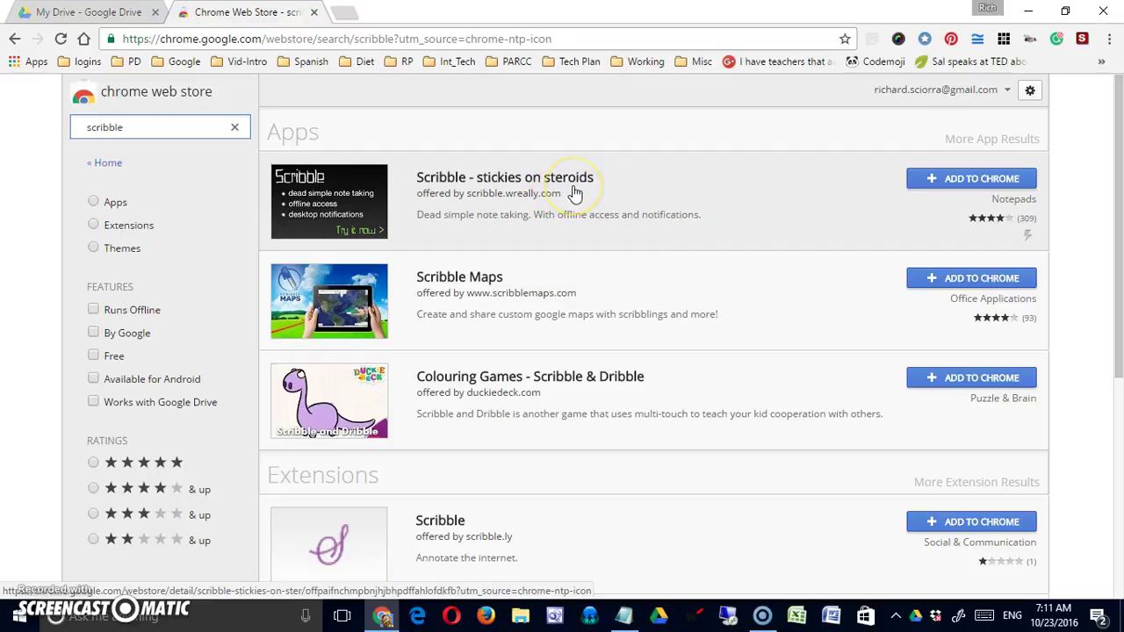
{"action": "left_click", "coordinate": [566, 217]}
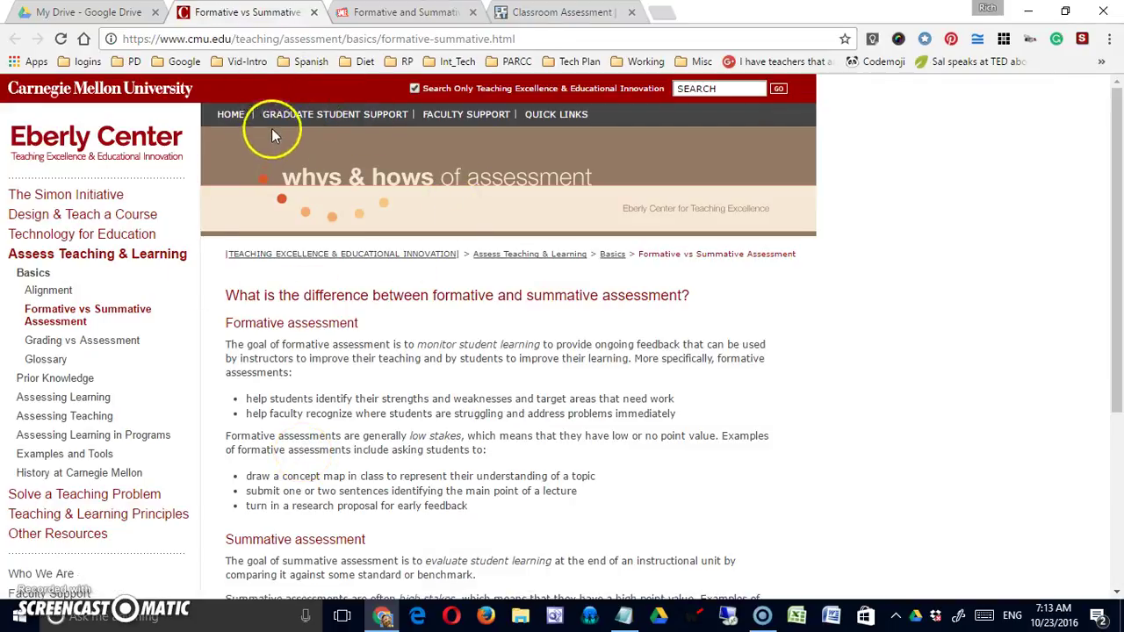
Look over the open assessment articles and return to the Carnegie Mellon formative vs summative page.
{"action": "left_click", "coordinate": [365, 15]}
{"action": "left_click", "coordinate": [553, 14]}
{"action": "left_click", "coordinate": [395, 17]}
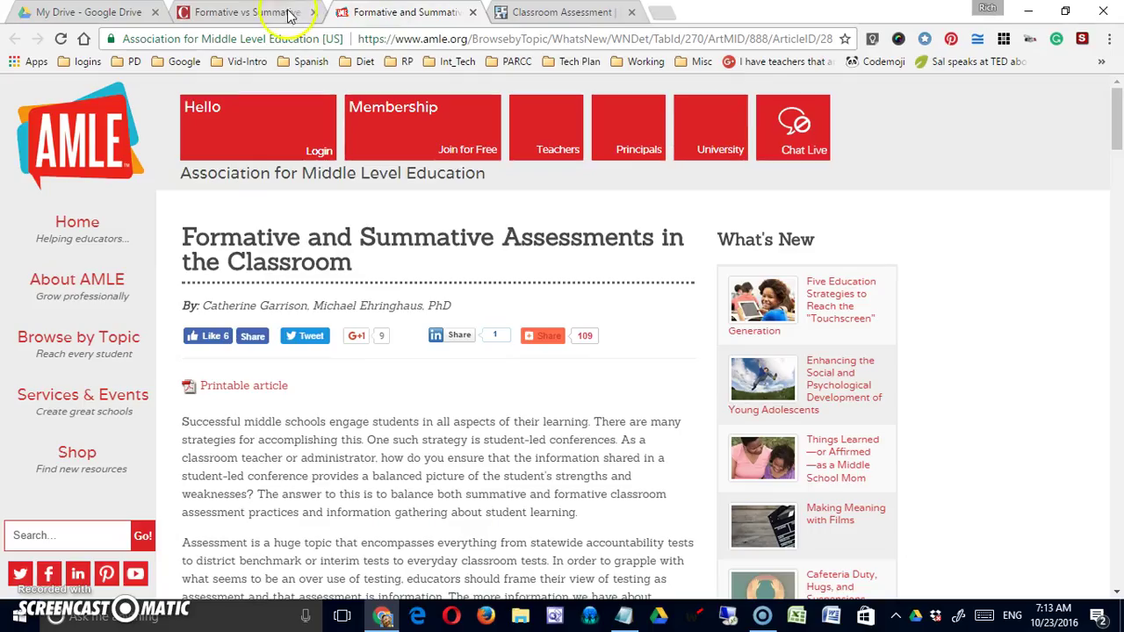
{"action": "left_click", "coordinate": [279, 13]}
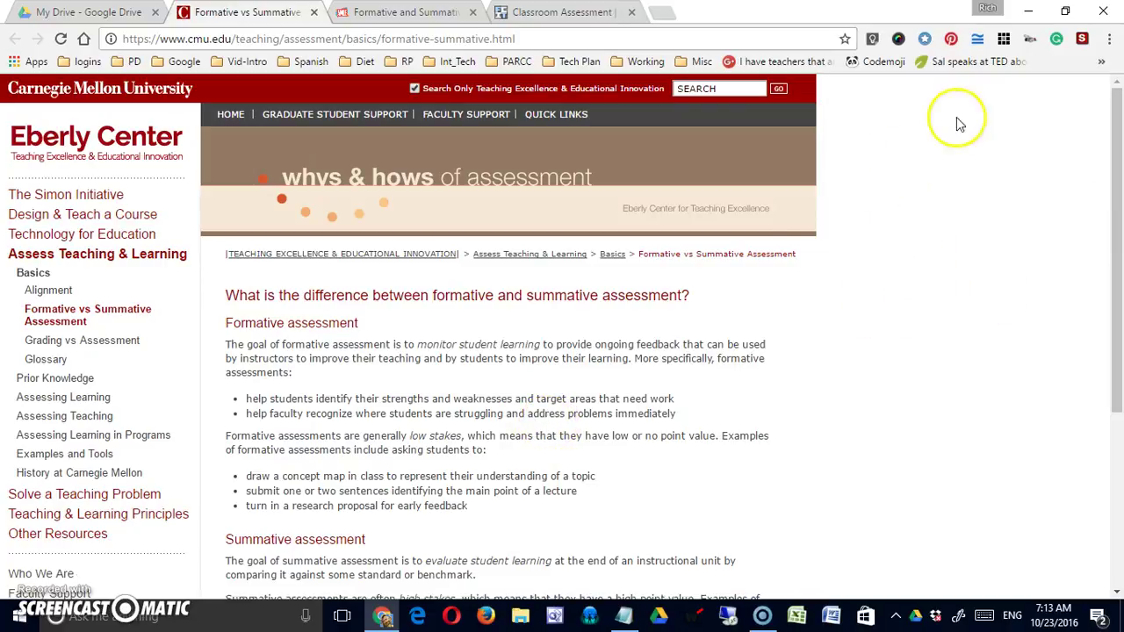
Launch the Scrible toolbar on the Carnegie Mellon page, and sign in on the Scrible website to view My Library before closing it.
{"action": "left_click", "coordinate": [1081, 41]}
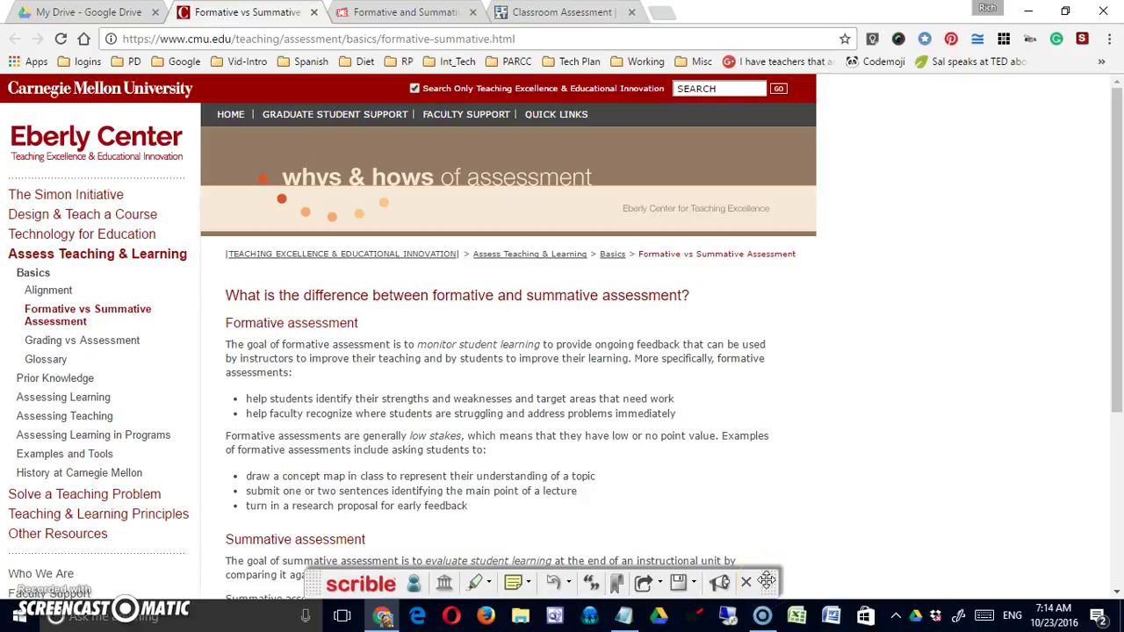
{"action": "left_click", "coordinate": [389, 590]}
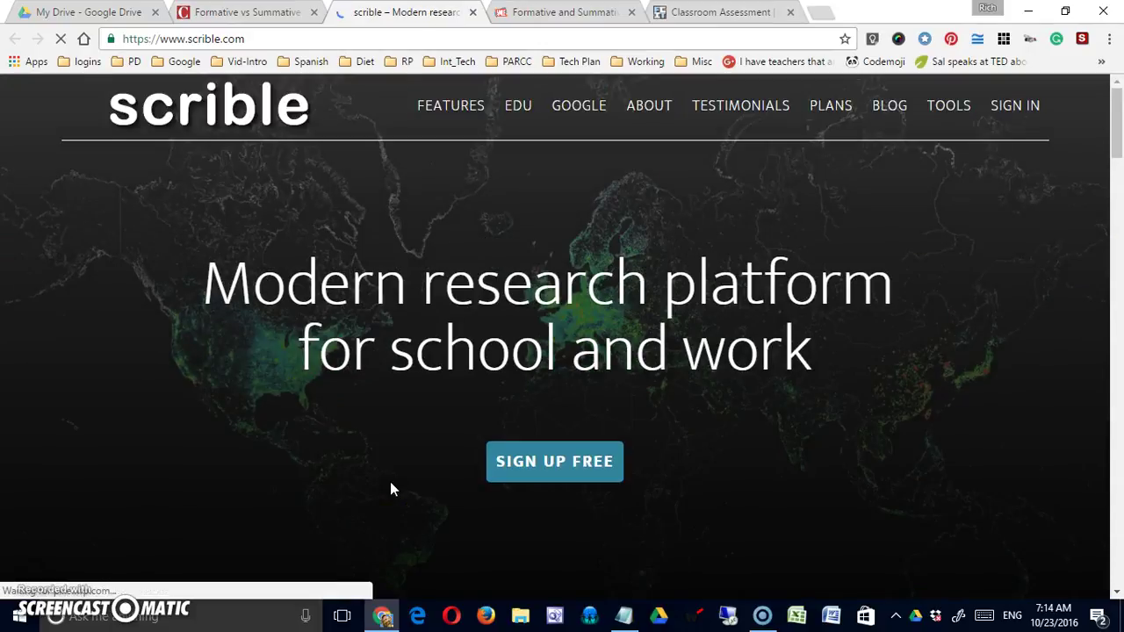
{"action": "left_click", "coordinate": [1015, 107]}
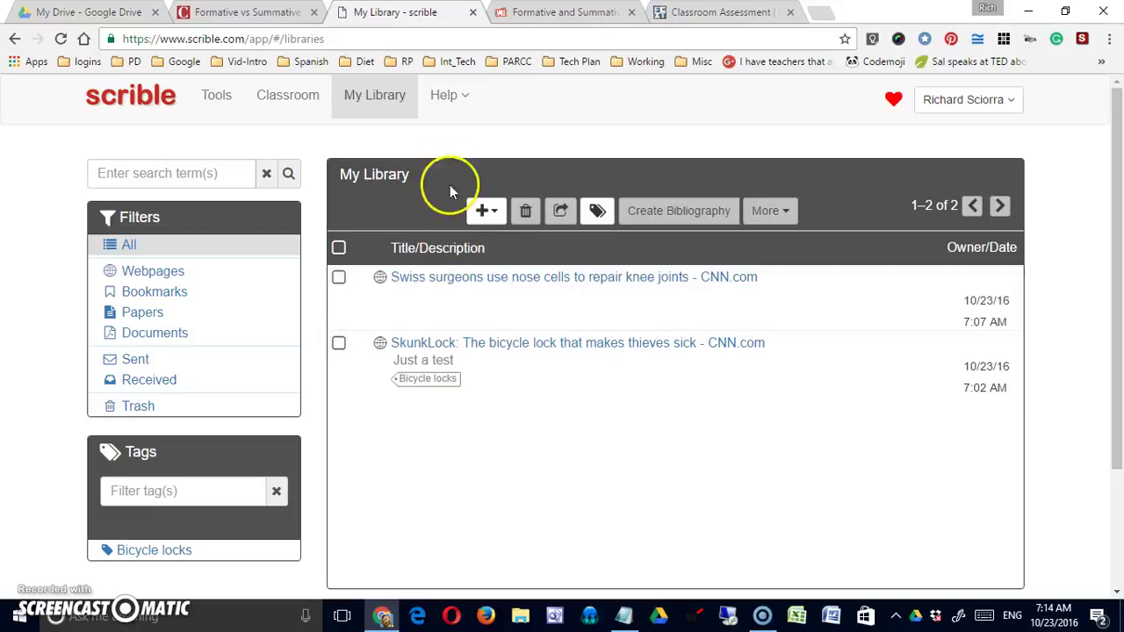
{"action": "left_click", "coordinate": [473, 11]}
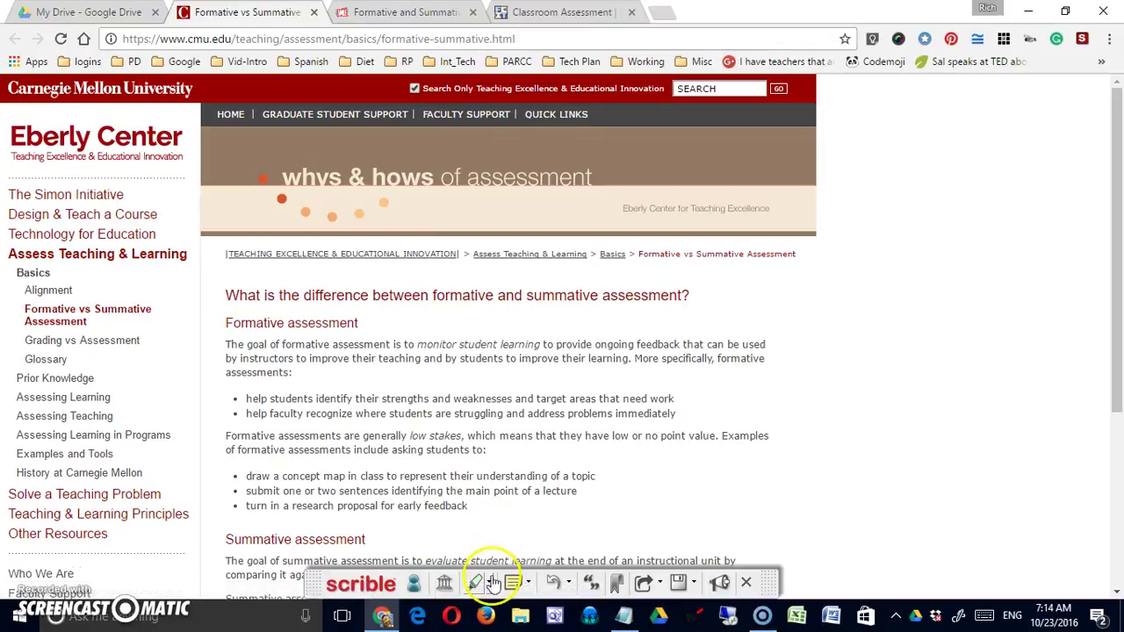
Highlight the "Formative assessment" heading and the phrase "monitor student learning" in pink.
{"action": "left_click", "coordinate": [477, 582]}
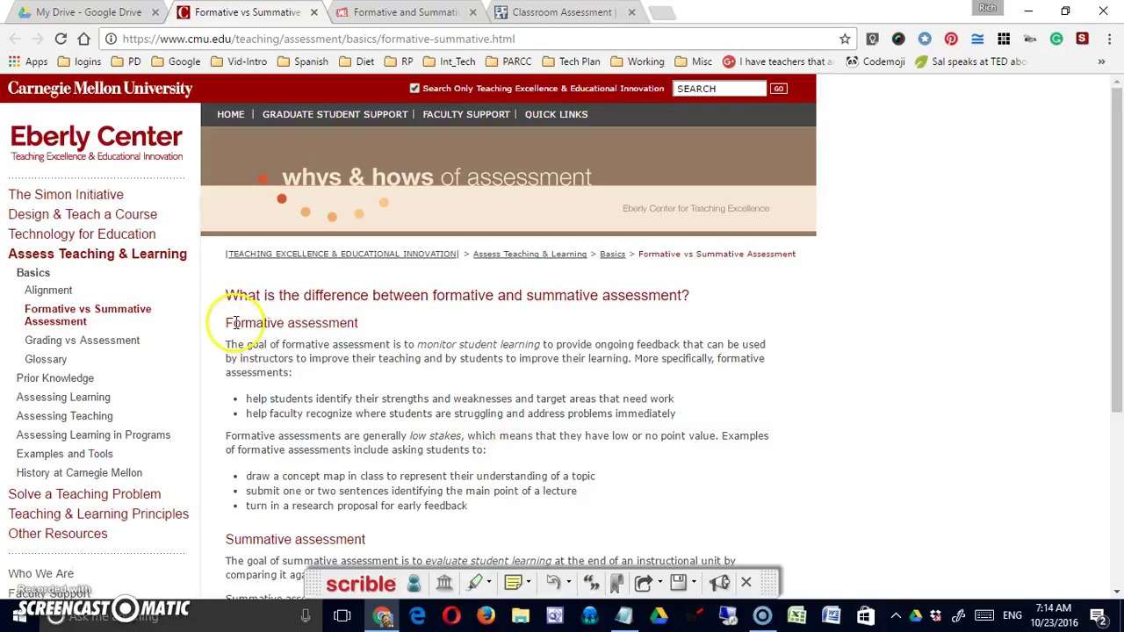
{"action": "left_click_drag", "start_coordinate": [225, 325], "coordinate": [362, 323]}
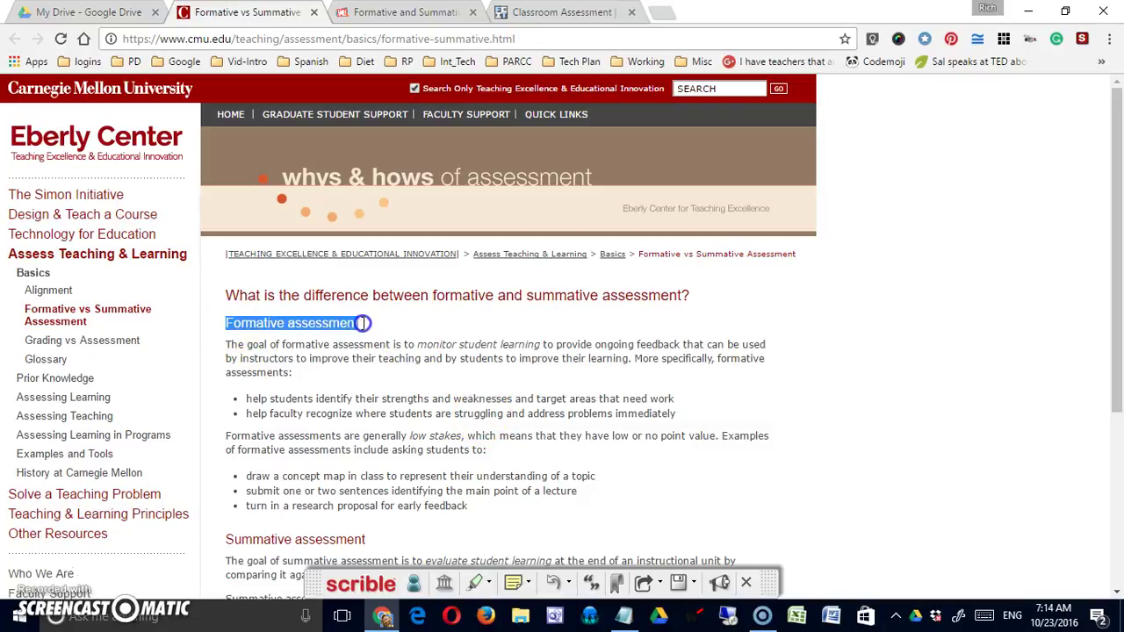
{"action": "left_click", "coordinate": [491, 588]}
{"action": "left_click", "coordinate": [472, 543]}
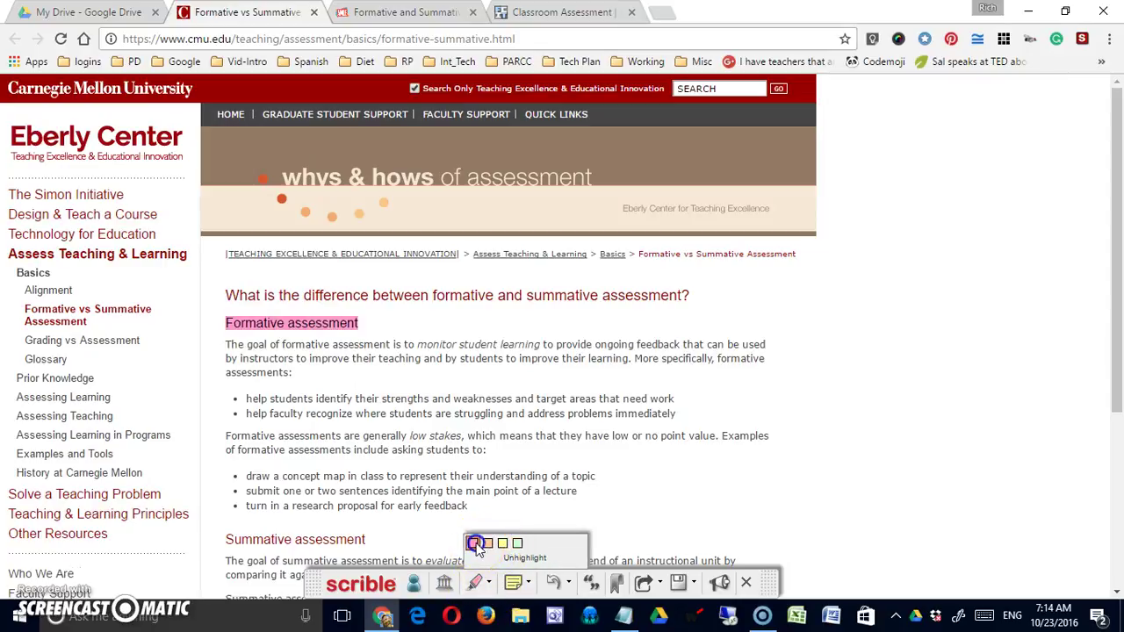
{"action": "left_click_drag", "start_coordinate": [418, 344], "coordinate": [569, 344]}
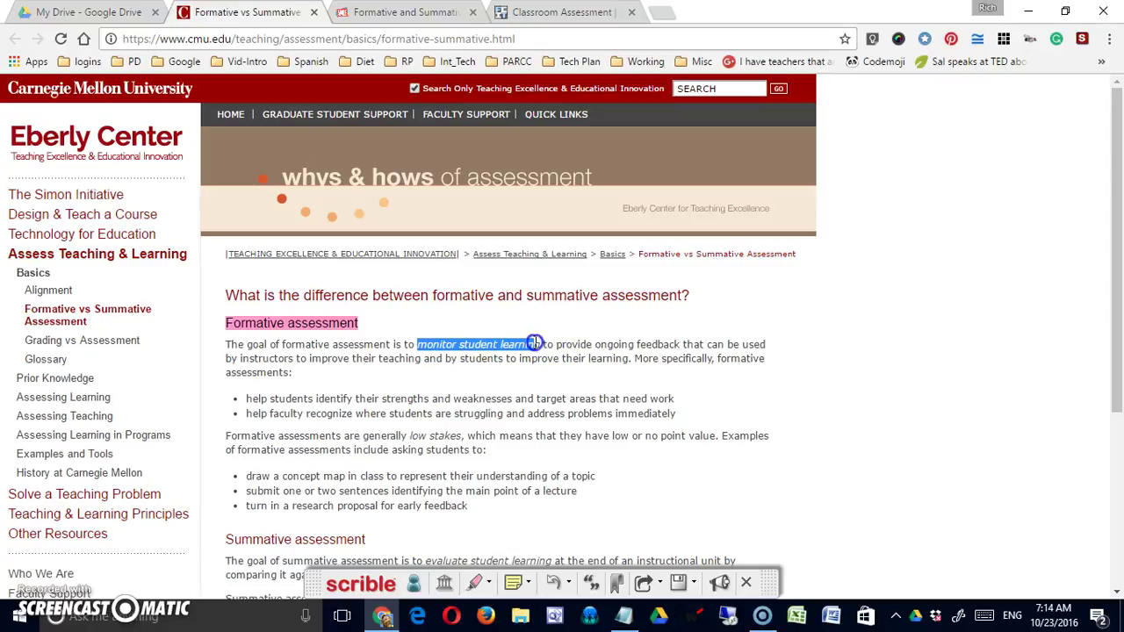
{"action": "left_click_drag", "start_coordinate": [539, 342], "coordinate": [541, 343]}
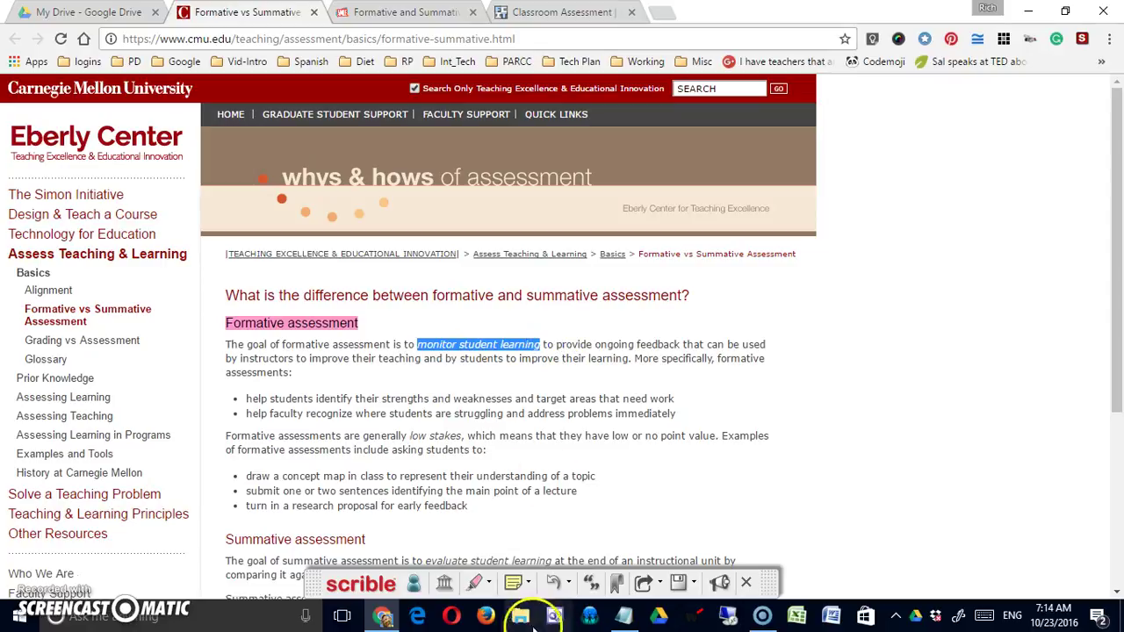
{"action": "left_click", "coordinate": [485, 584]}
{"action": "left_click", "coordinate": [474, 543]}
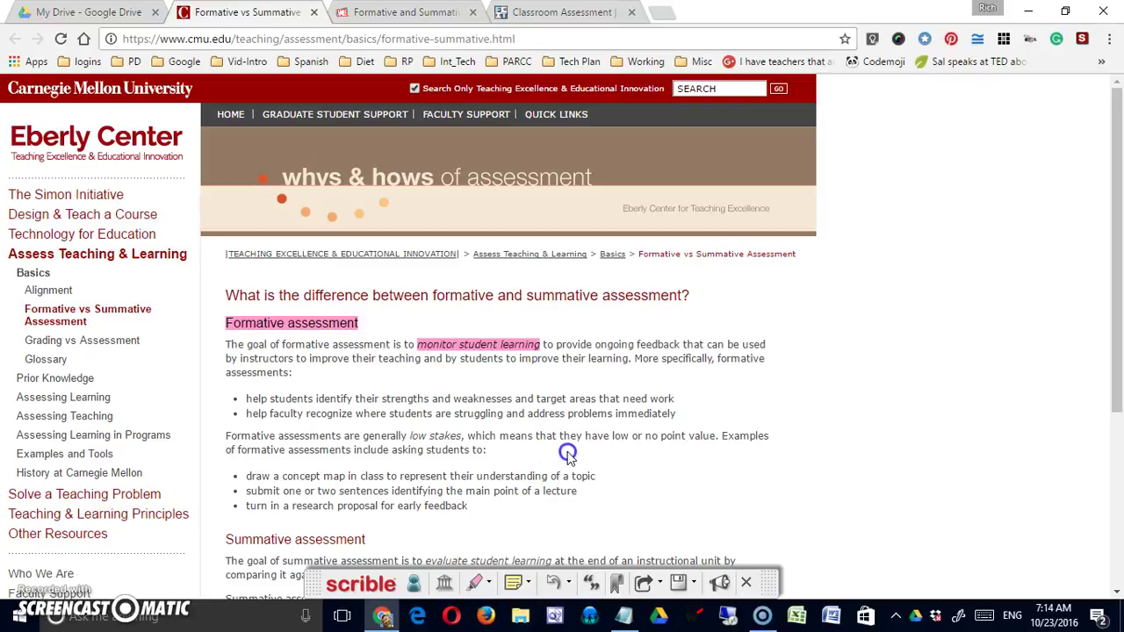
Highlight the "Summative assessment" heading and the phrase "evaluate student learning" in yellow.
{"action": "scroll", "coordinate": [569, 460], "scroll_direction": "down", "scroll_amount": 2}
{"action": "scroll", "coordinate": [569, 460], "scroll_direction": "down", "scroll_amount": 1}
{"action": "left_click_drag", "start_coordinate": [224, 292], "coordinate": [366, 293]}
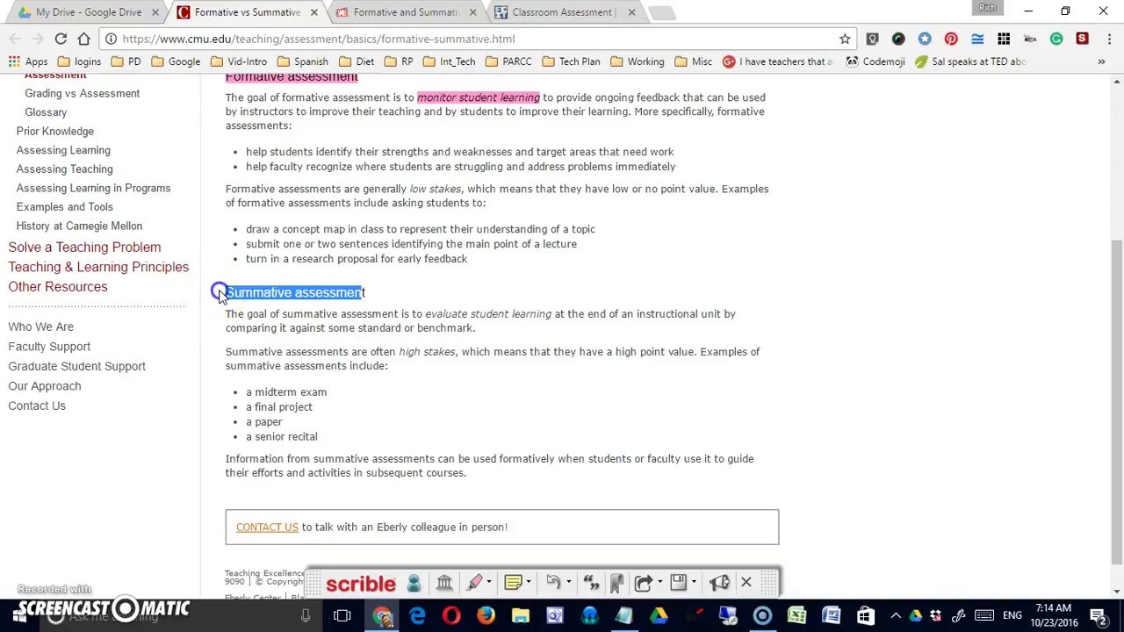
{"action": "left_click", "coordinate": [249, 311]}
{"action": "left_click_drag", "start_coordinate": [227, 293], "coordinate": [373, 296]}
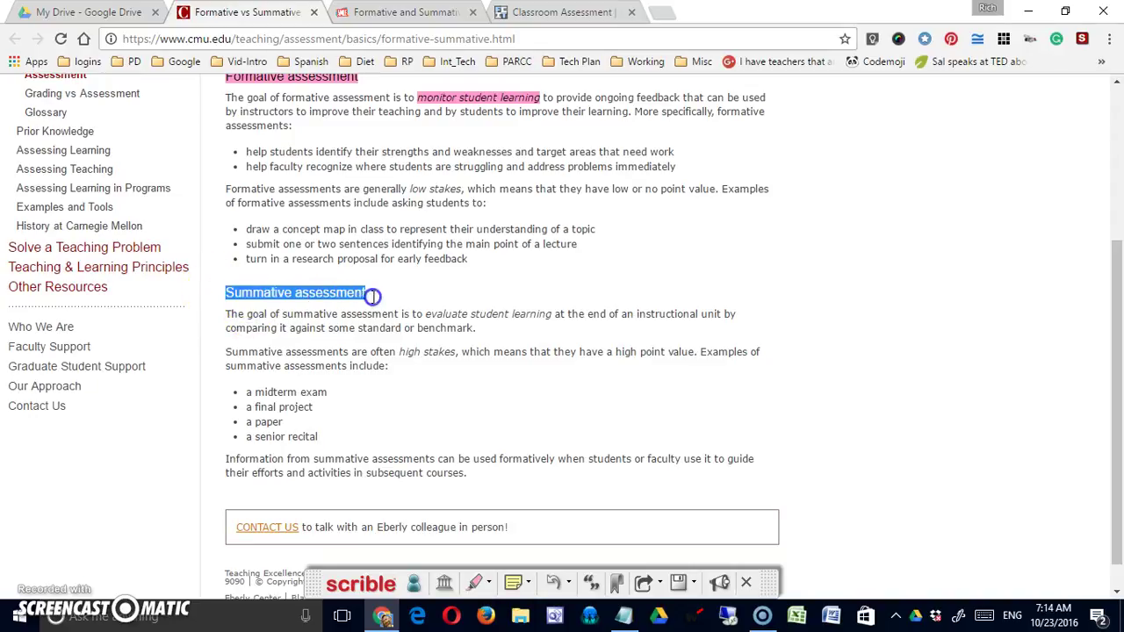
{"action": "left_click", "coordinate": [488, 582]}
{"action": "left_click", "coordinate": [503, 543]}
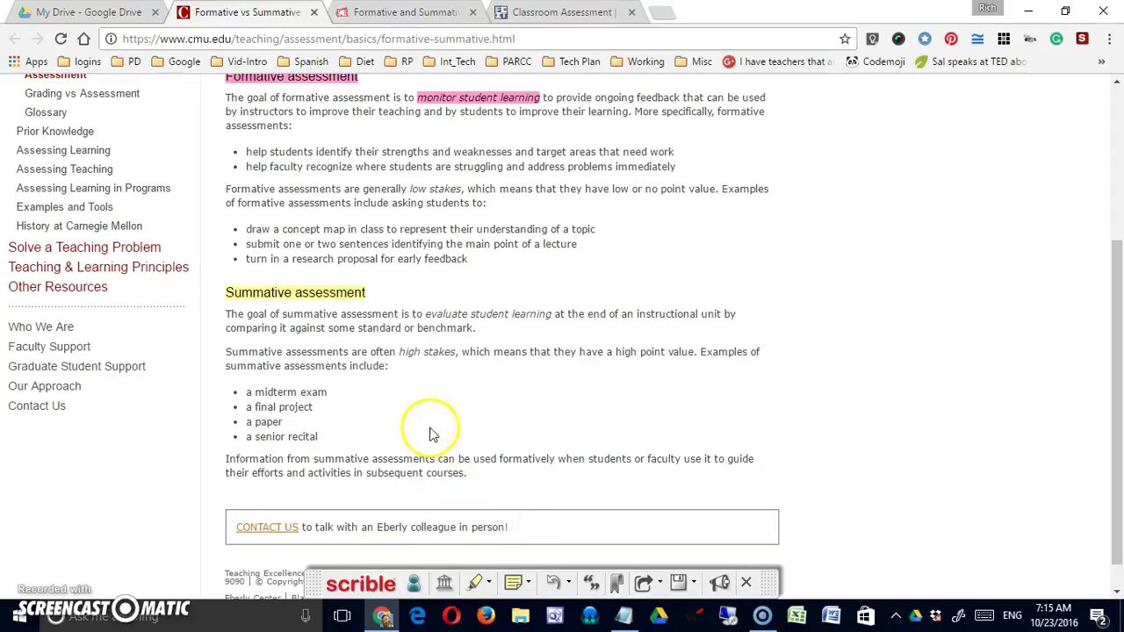
{"action": "left_click", "coordinate": [428, 316]}
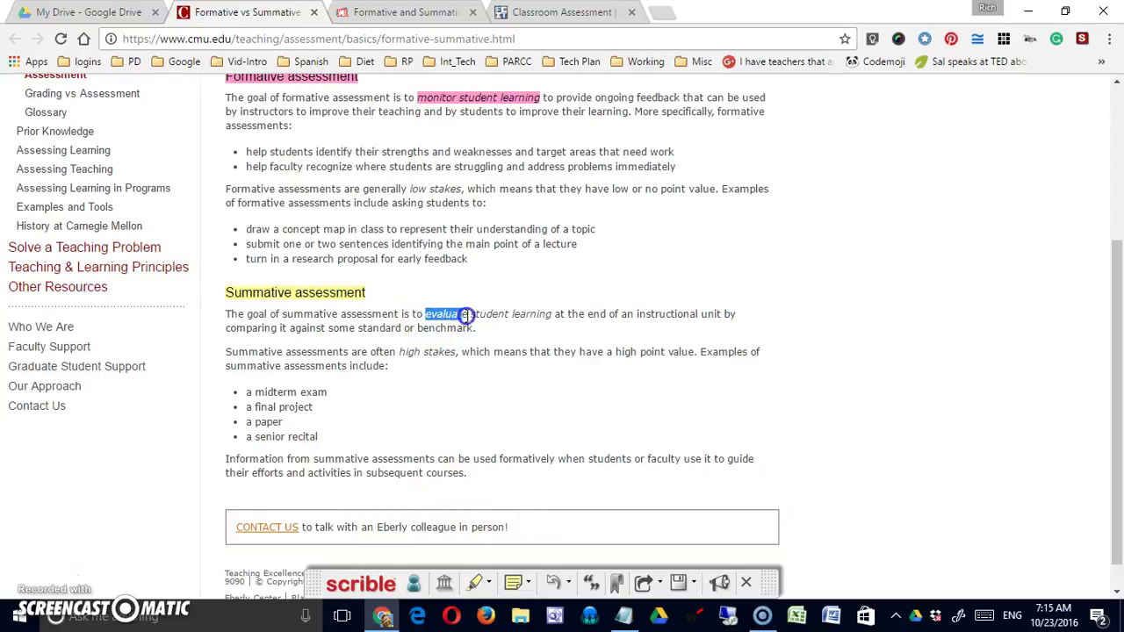
{"action": "left_click_drag", "start_coordinate": [460, 316], "coordinate": [535, 316]}
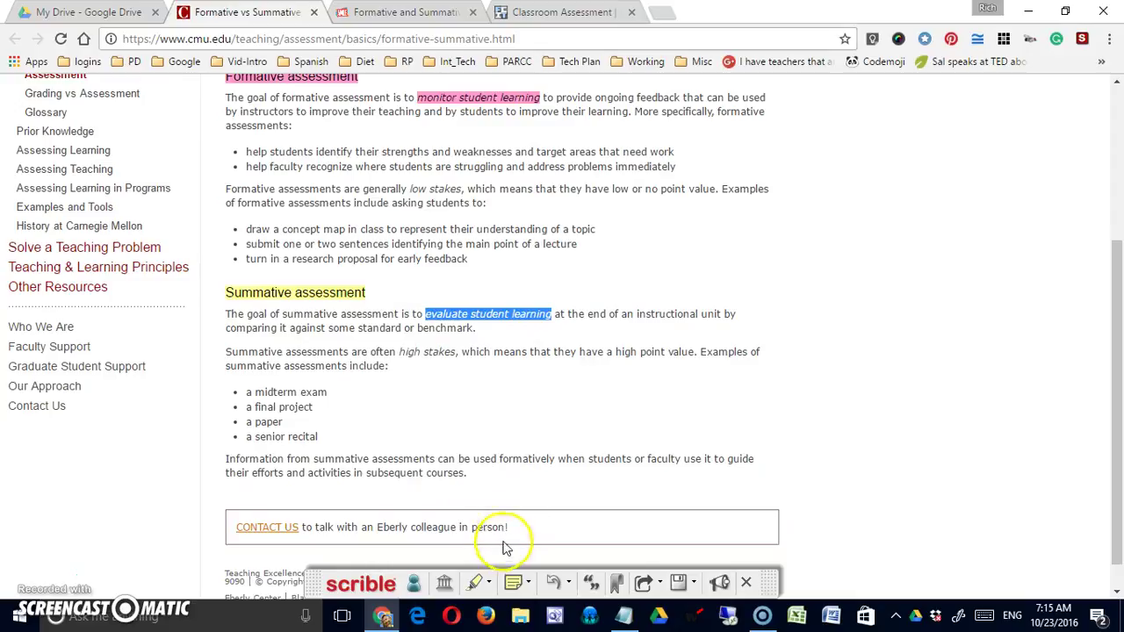
{"action": "left_click", "coordinate": [474, 582]}
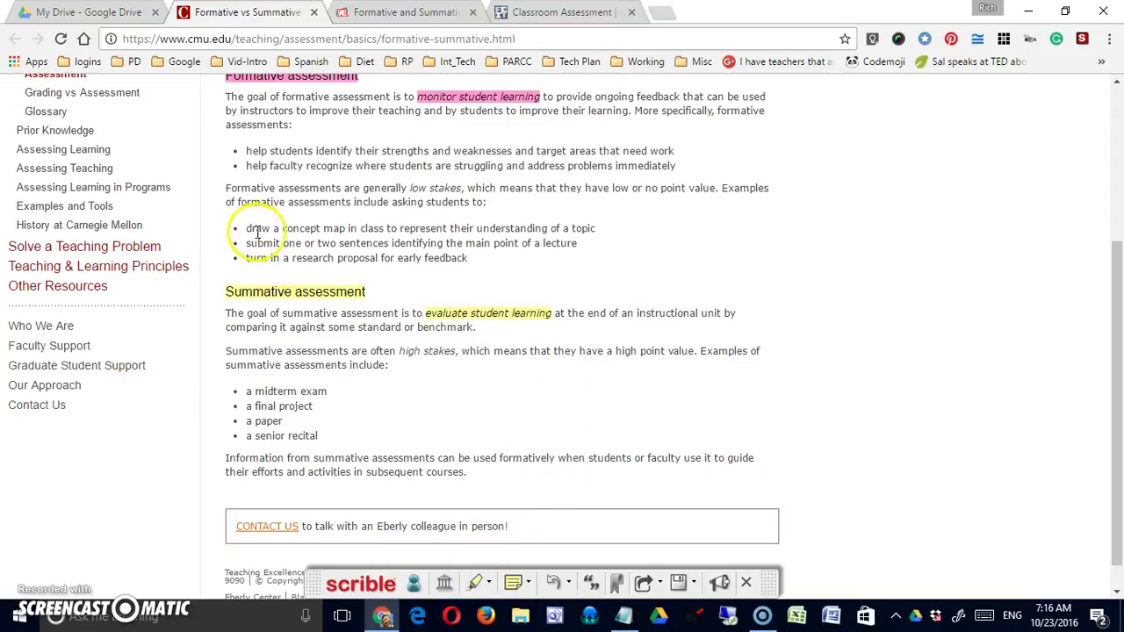
Attach a sticky note to "draw a concept map" reading "Great for brainstorming an essay.".
{"action": "left_click_drag", "start_coordinate": [246, 228], "coordinate": [347, 228]}
{"action": "left_click", "coordinate": [514, 583]}
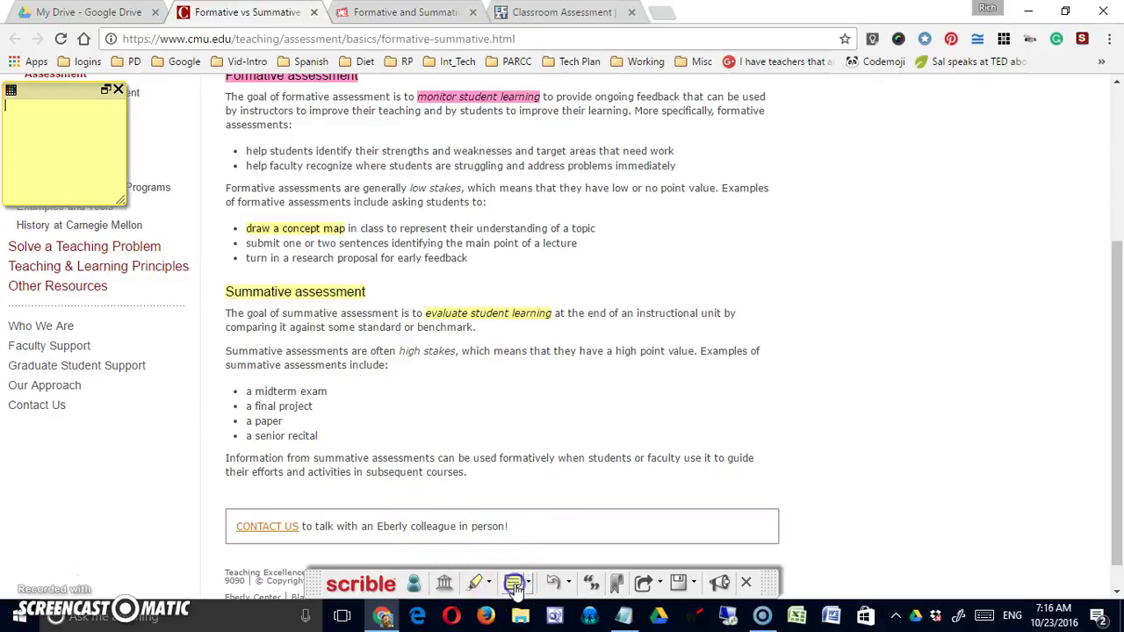
{"action": "left_click", "coordinate": [514, 583]}
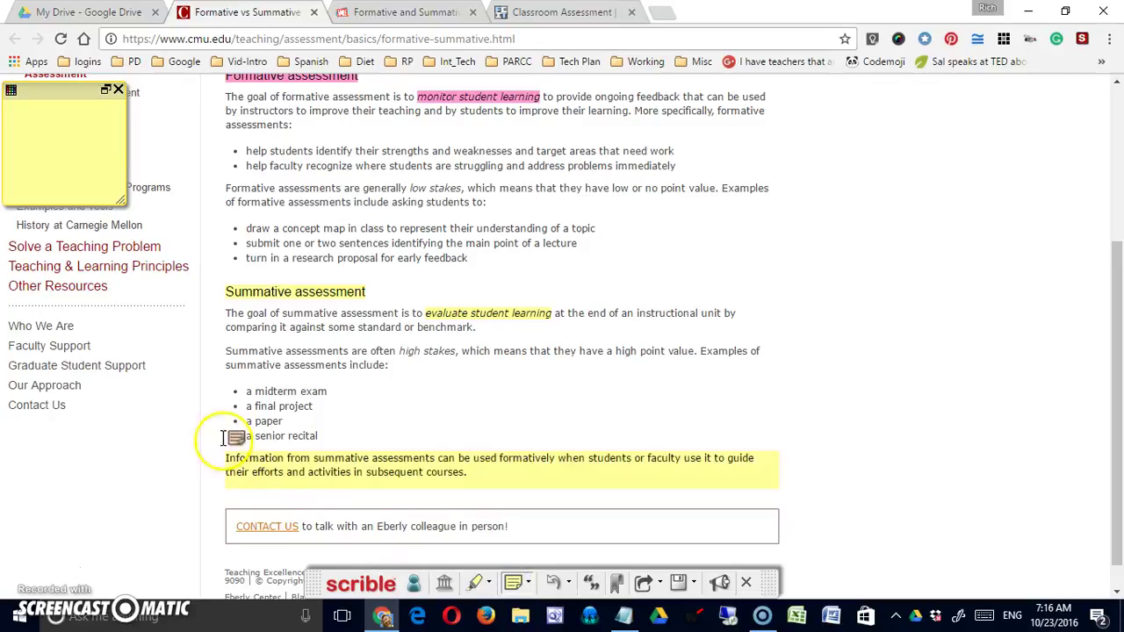
{"action": "left_click", "coordinate": [56, 127]}
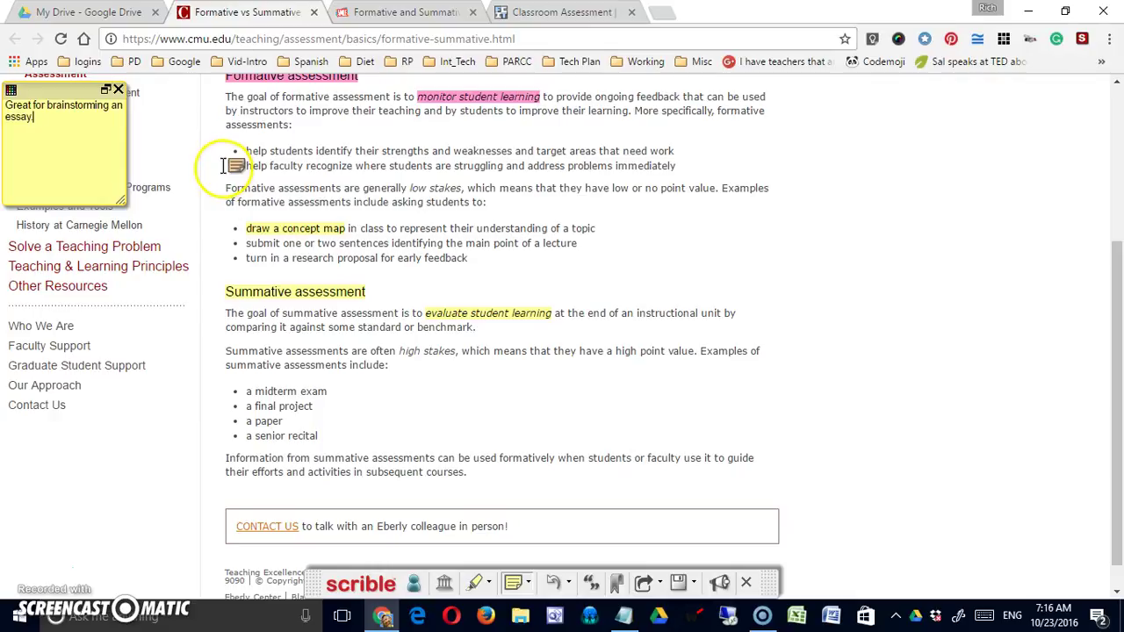
{"action": "left_click", "coordinate": [516, 586]}
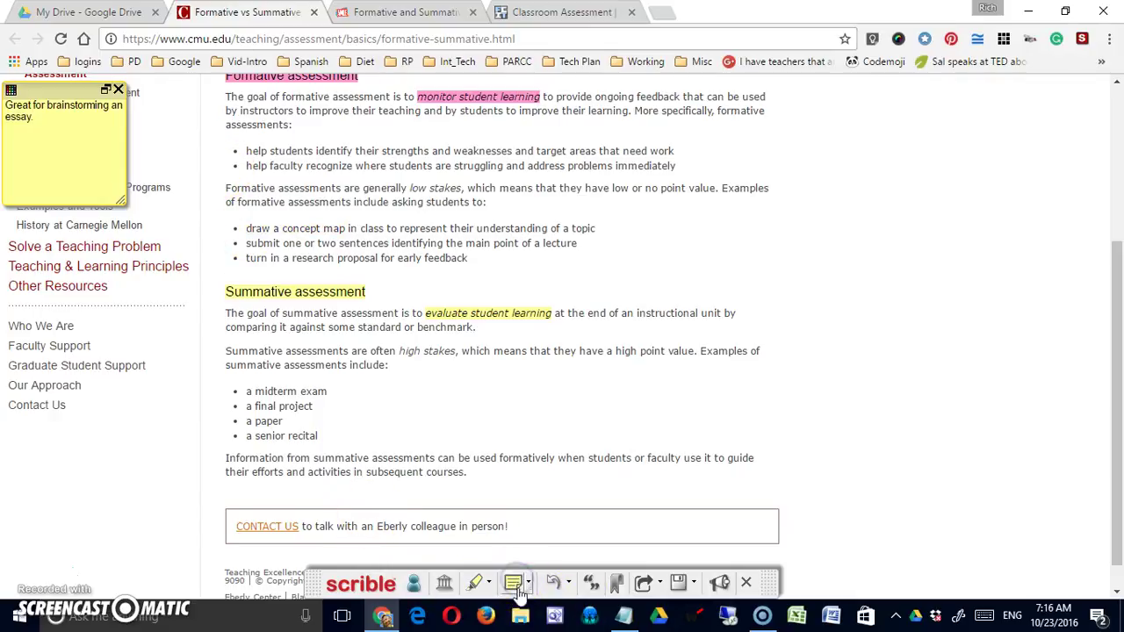
{"action": "left_click", "coordinate": [570, 590]}
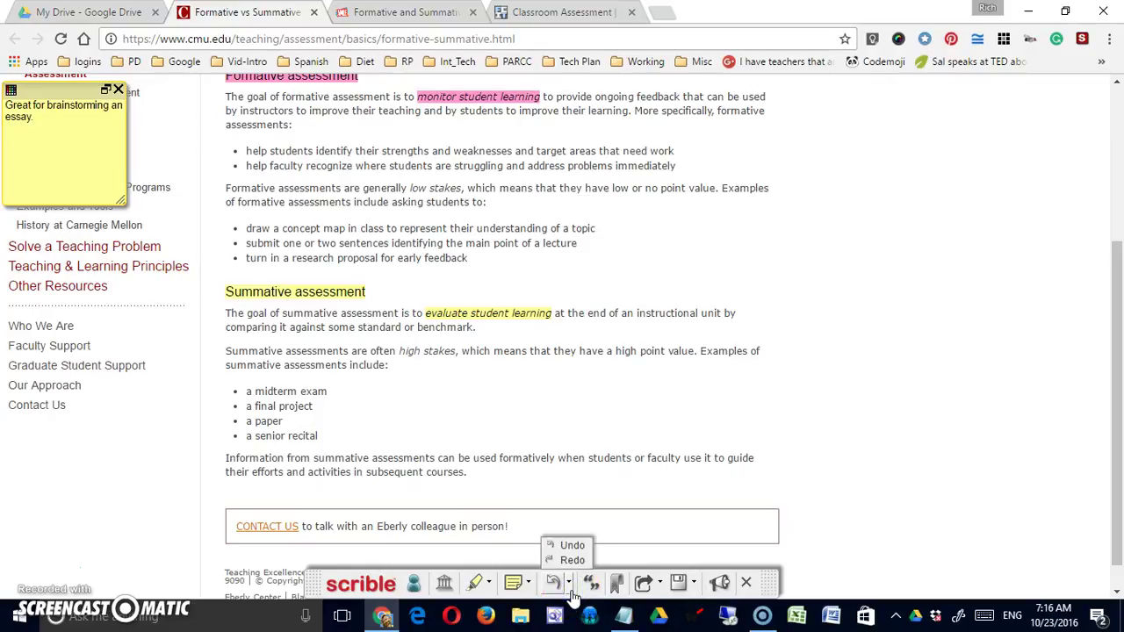
{"action": "left_click", "coordinate": [571, 592]}
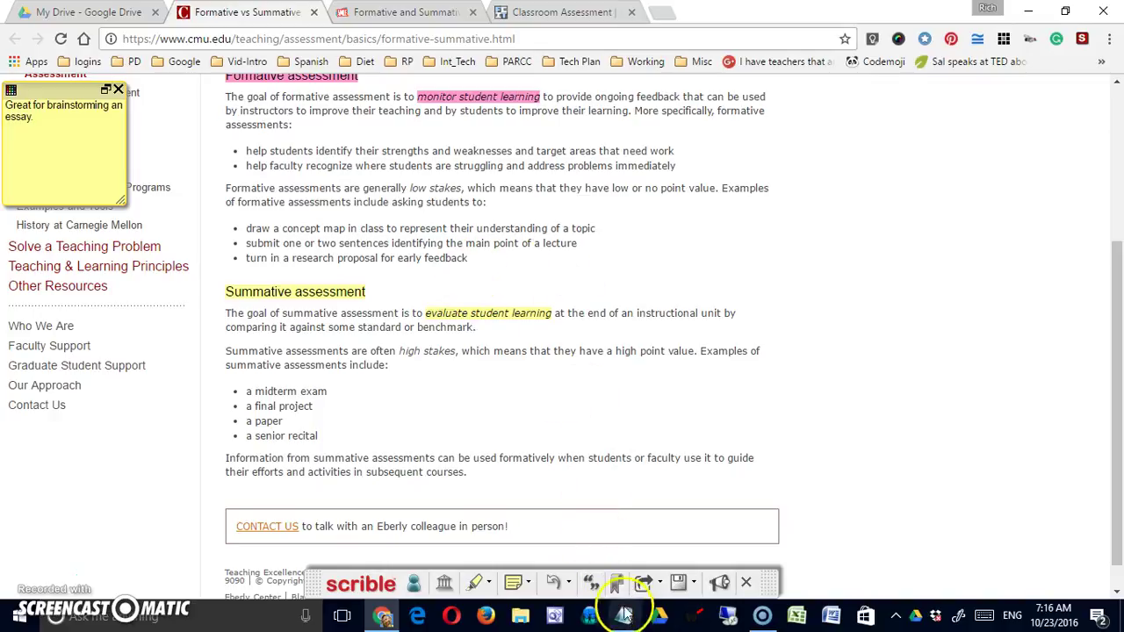
Open the page's citation, choose the APA style and examine the source detail fields.
{"action": "left_click", "coordinate": [590, 583]}
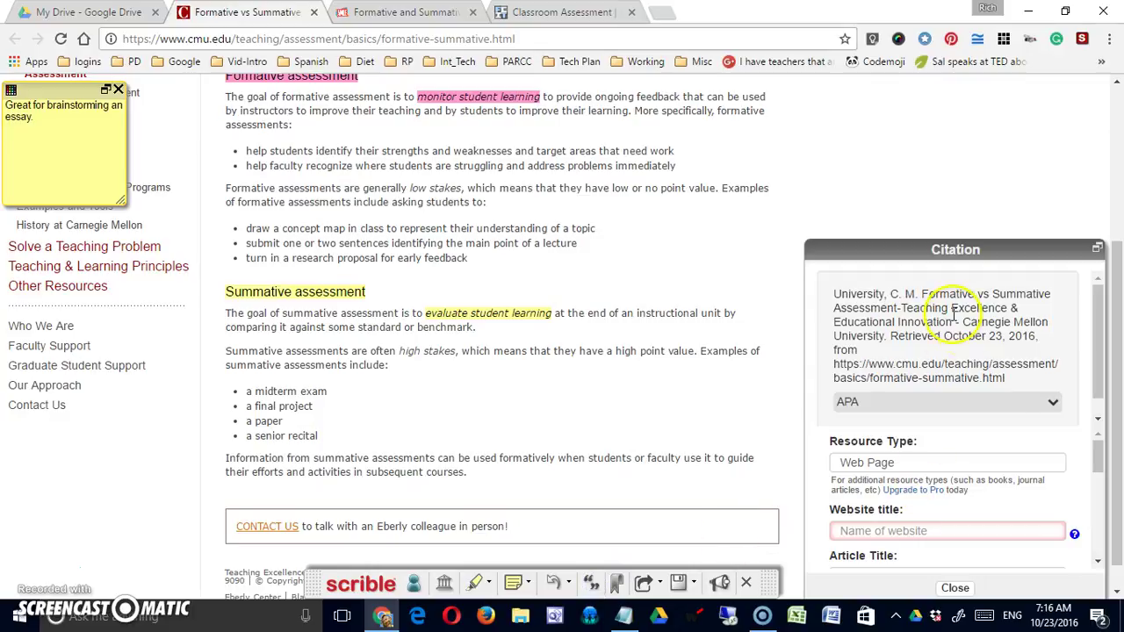
{"action": "scroll", "coordinate": [1093, 425], "scroll_direction": "down", "scroll_amount": 1}
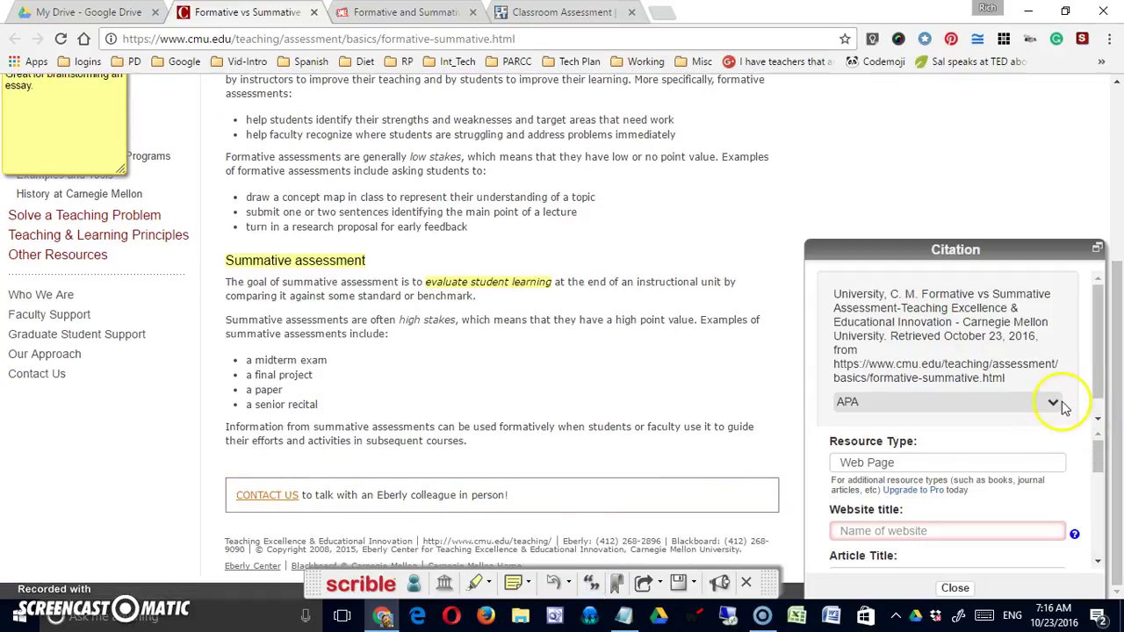
{"action": "left_click", "coordinate": [1054, 402]}
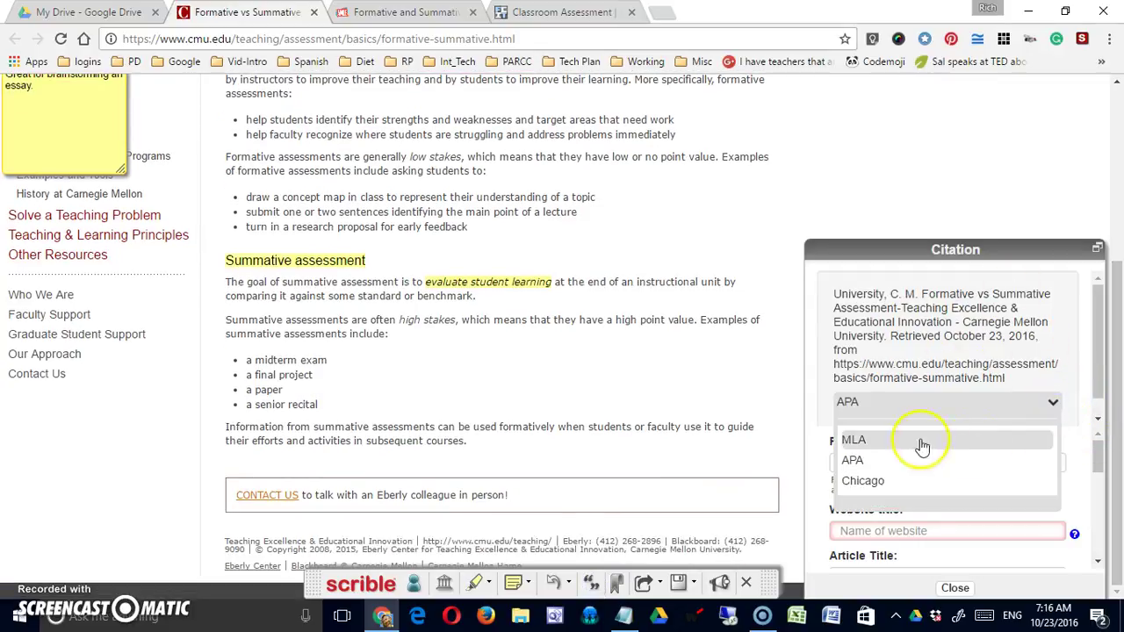
{"action": "left_click", "coordinate": [919, 461]}
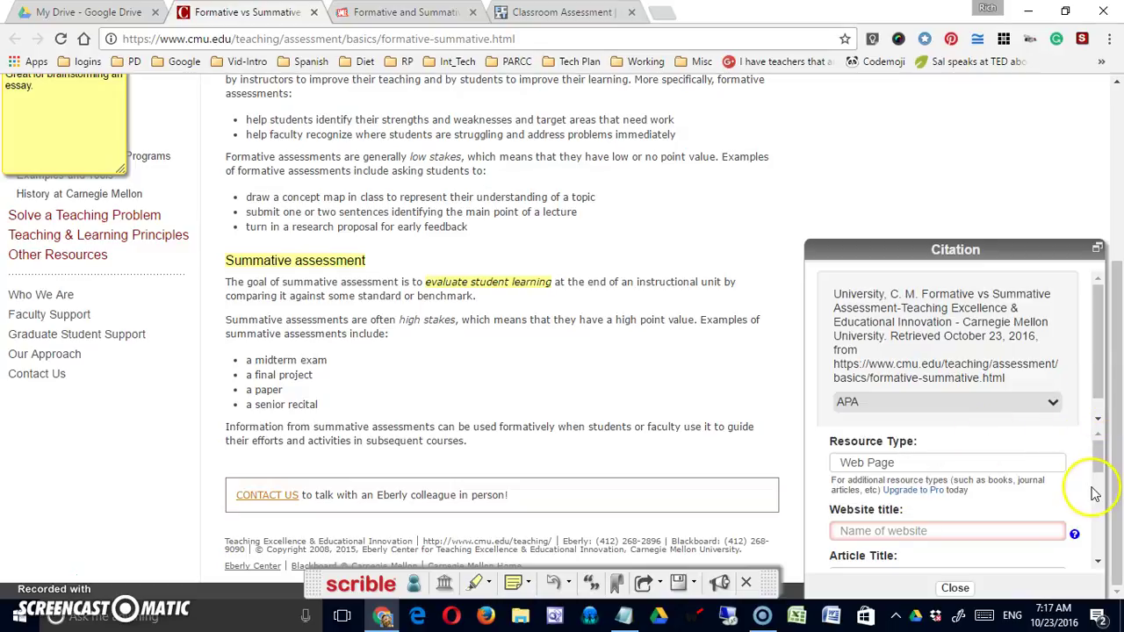
{"action": "left_click_drag", "start_coordinate": [1097, 464], "coordinate": [1098, 476]}
{"action": "left_click_drag", "start_coordinate": [1097, 490], "coordinate": [1097, 465]}
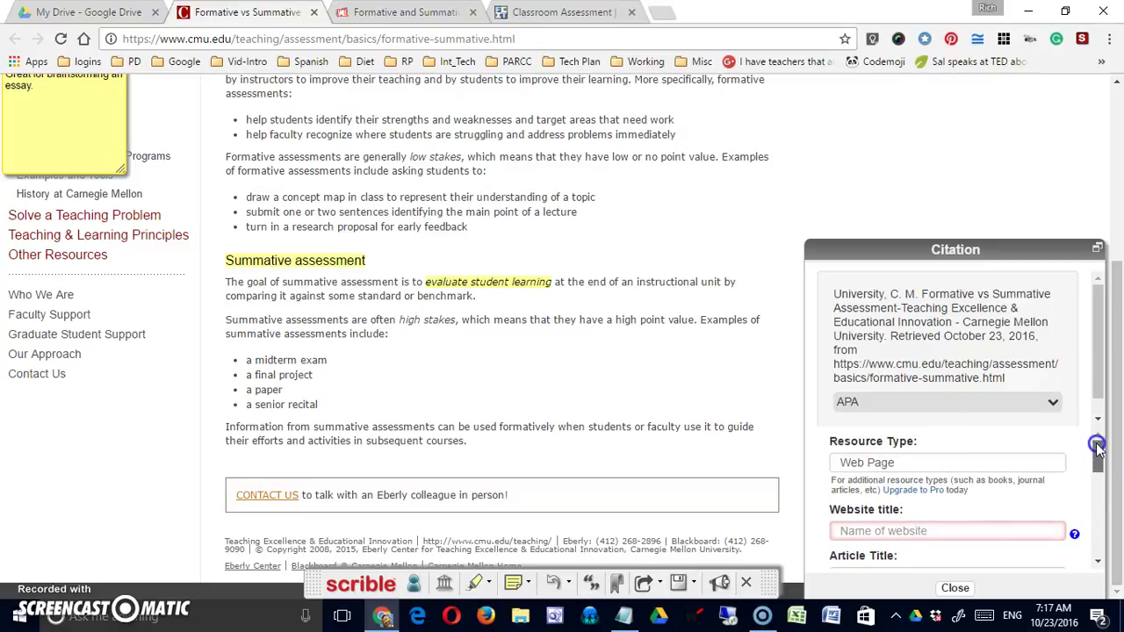
{"action": "left_click_drag", "start_coordinate": [1097, 459], "coordinate": [1096, 466]}
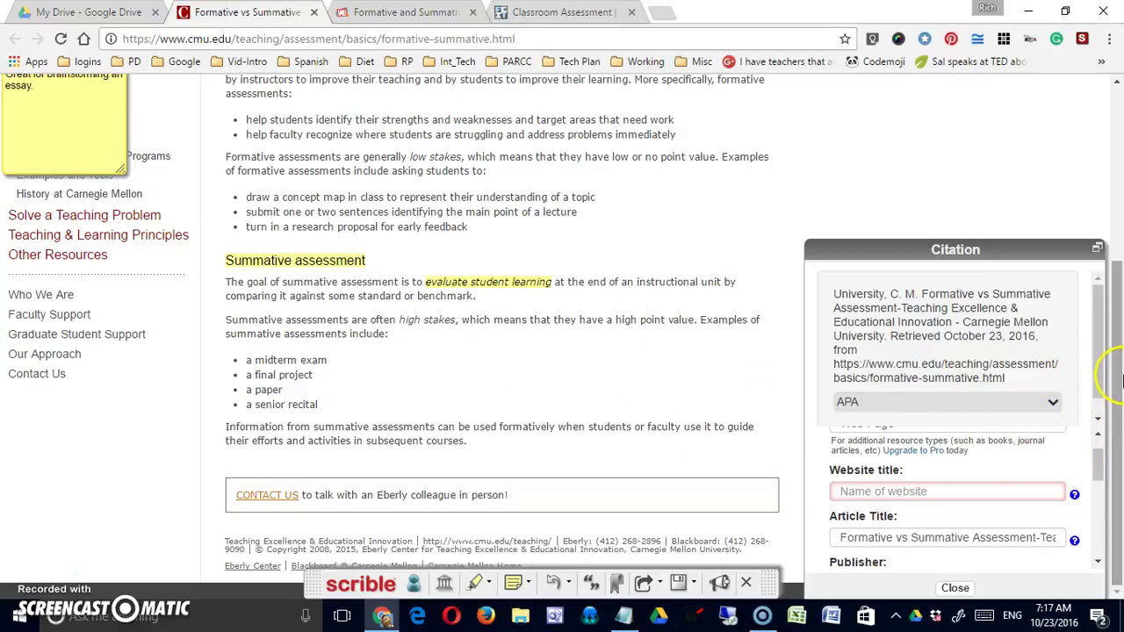
Copy cmu.edu from the page address and enter it as the citation's website title.
{"action": "left_click", "coordinate": [158, 39]}
{"action": "left_click", "coordinate": [193, 39]}
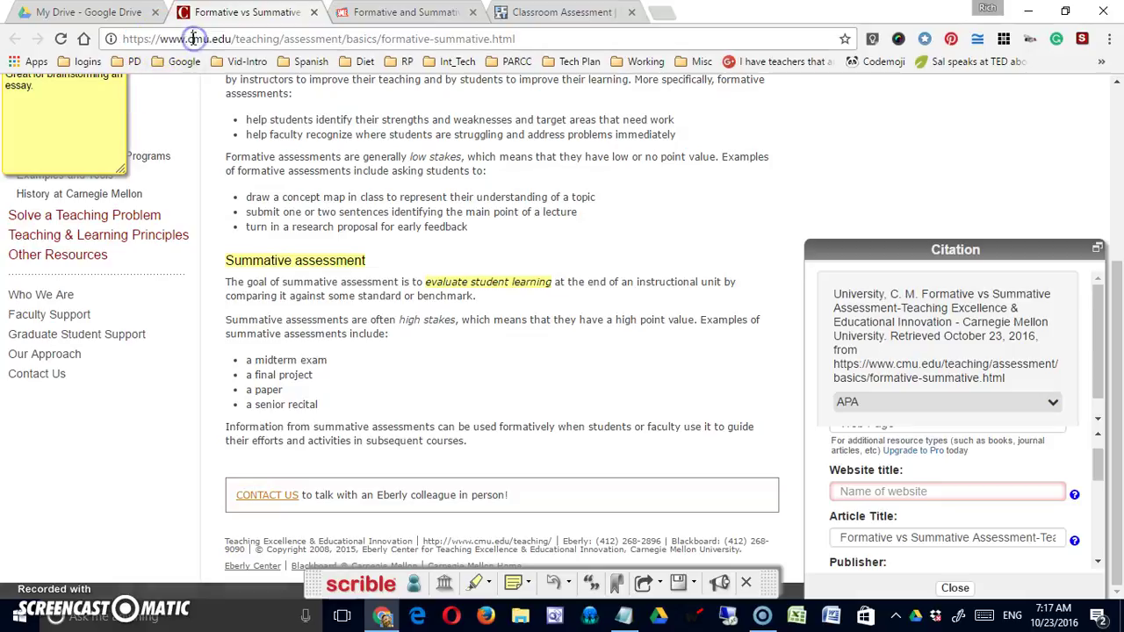
{"action": "left_click_drag", "start_coordinate": [190, 39], "coordinate": [235, 38]}
{"action": "key", "text": "ctrl+c"}
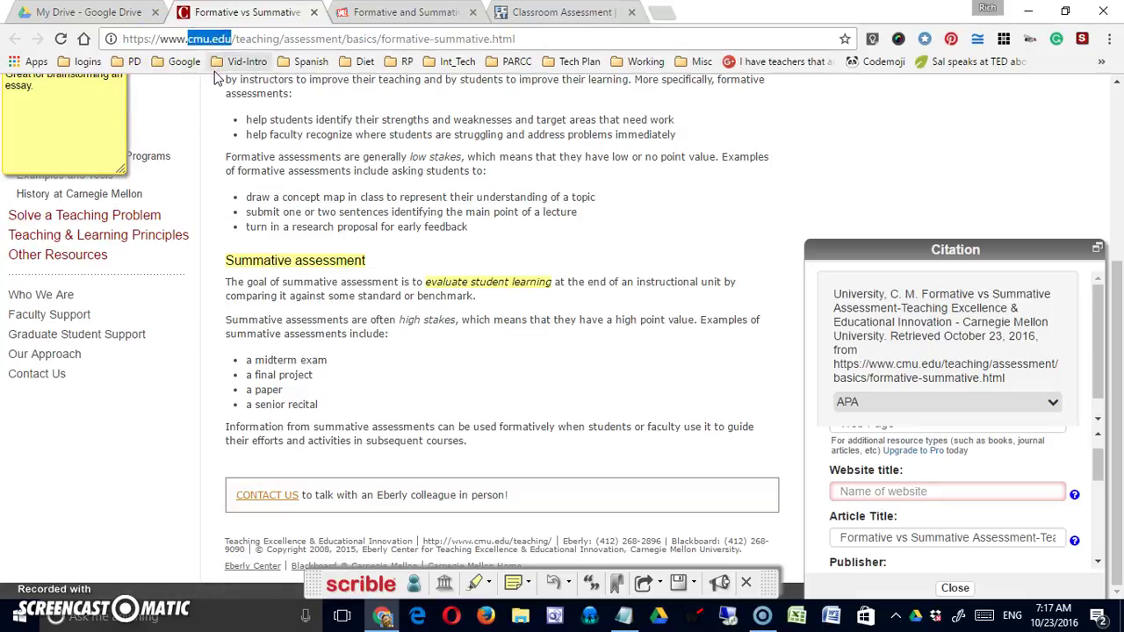
{"action": "left_click", "coordinate": [863, 494]}
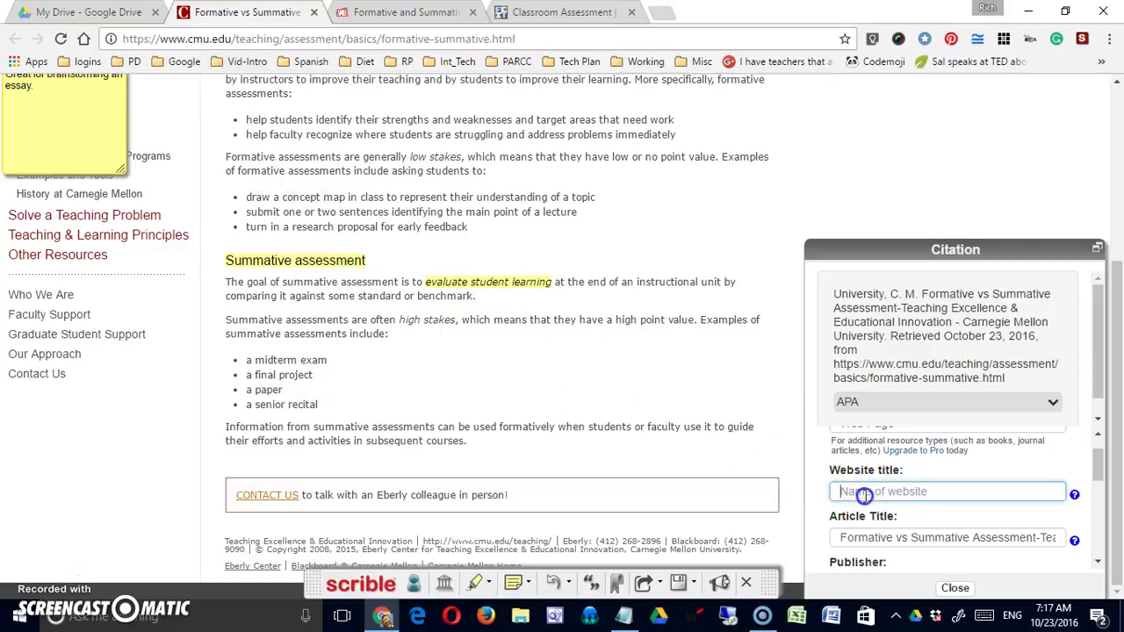
{"action": "key", "text": "ctrl+v"}
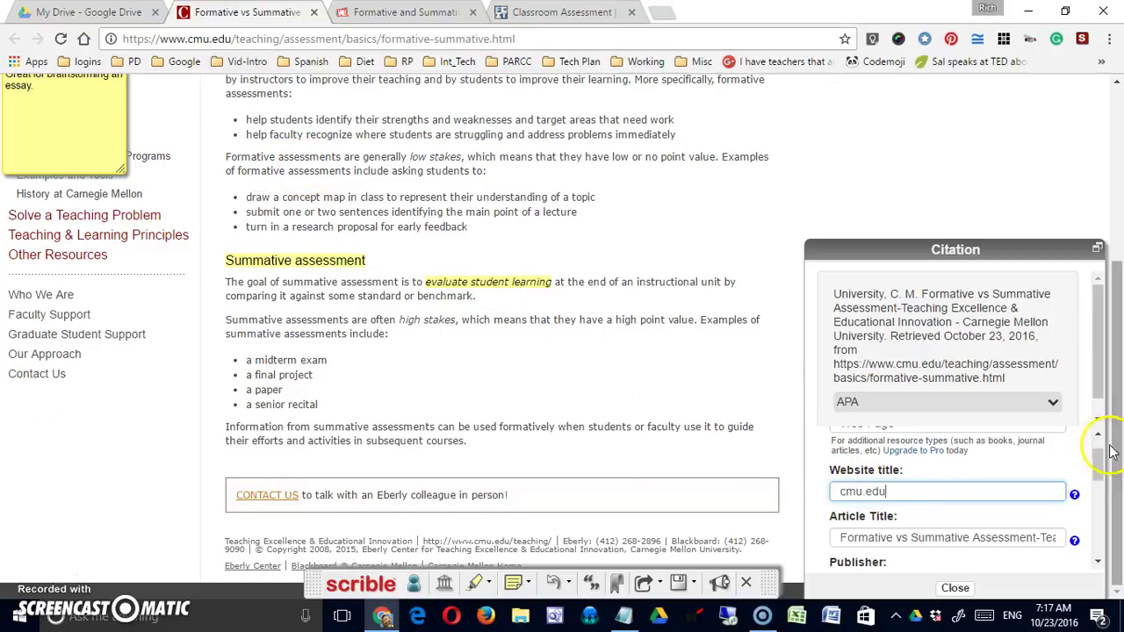
Set the citation's publisher to Carnegie Mellon University.
{"action": "left_click_drag", "start_coordinate": [1100, 465], "coordinate": [1102, 496]}
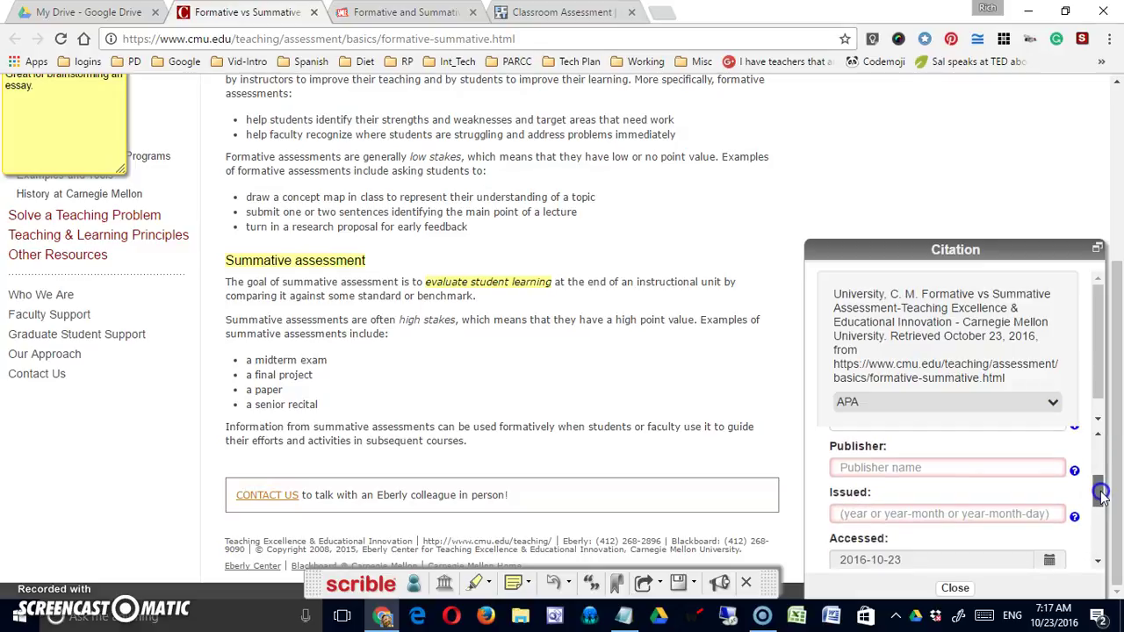
{"action": "left_click", "coordinate": [930, 470]}
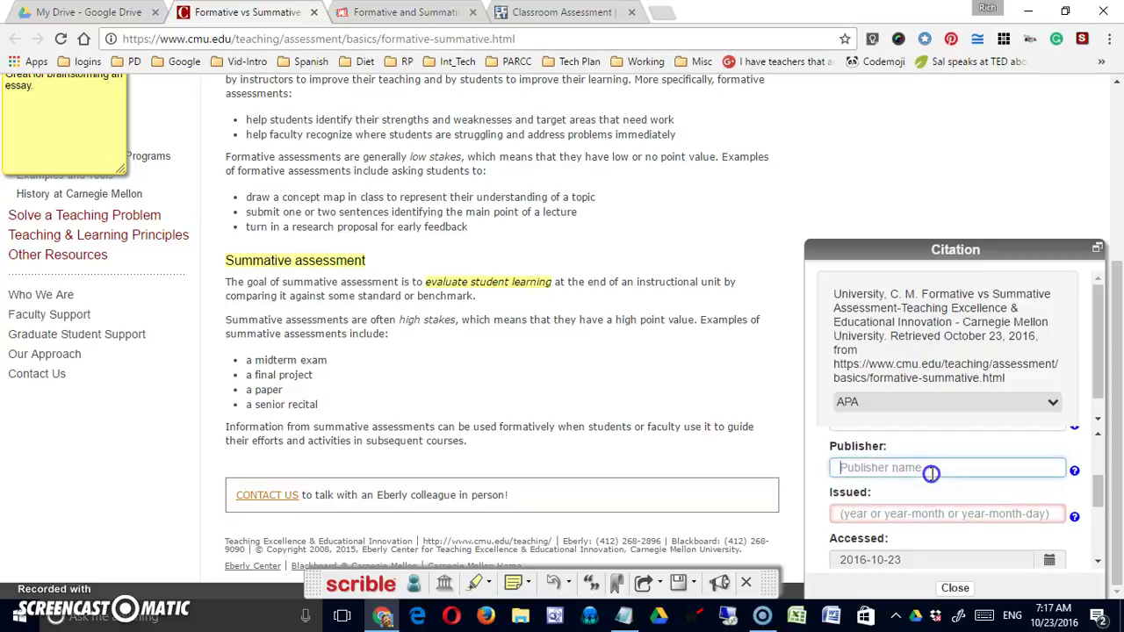
{"action": "left_click_drag", "start_coordinate": [1118, 373], "coordinate": [1114, 180]}
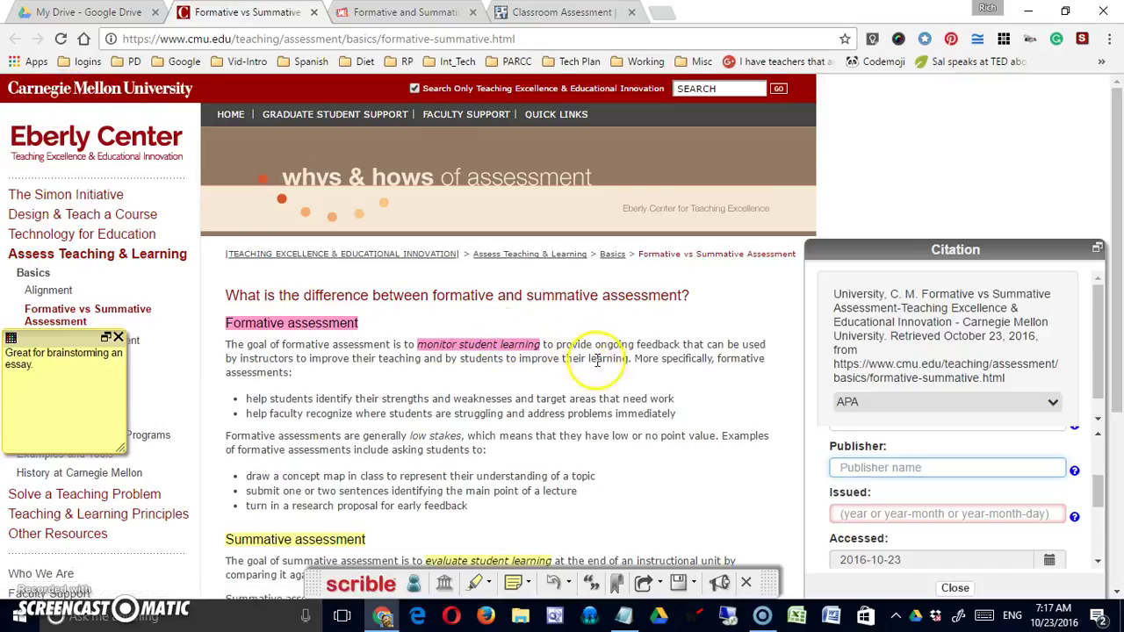
{"action": "scroll", "coordinate": [562, 351], "scroll_direction": "down", "scroll_amount": 3}
{"action": "left_click", "coordinate": [894, 250]}
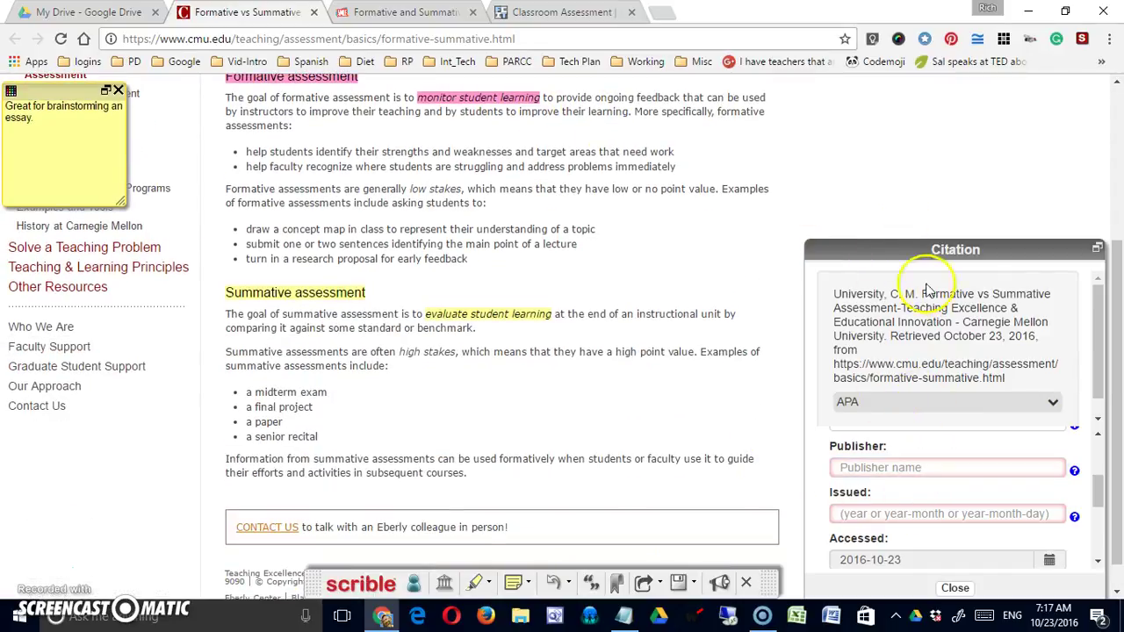
{"action": "scroll", "coordinate": [931, 351], "scroll_direction": "down", "scroll_amount": 1}
{"action": "left_click", "coordinate": [937, 469]}
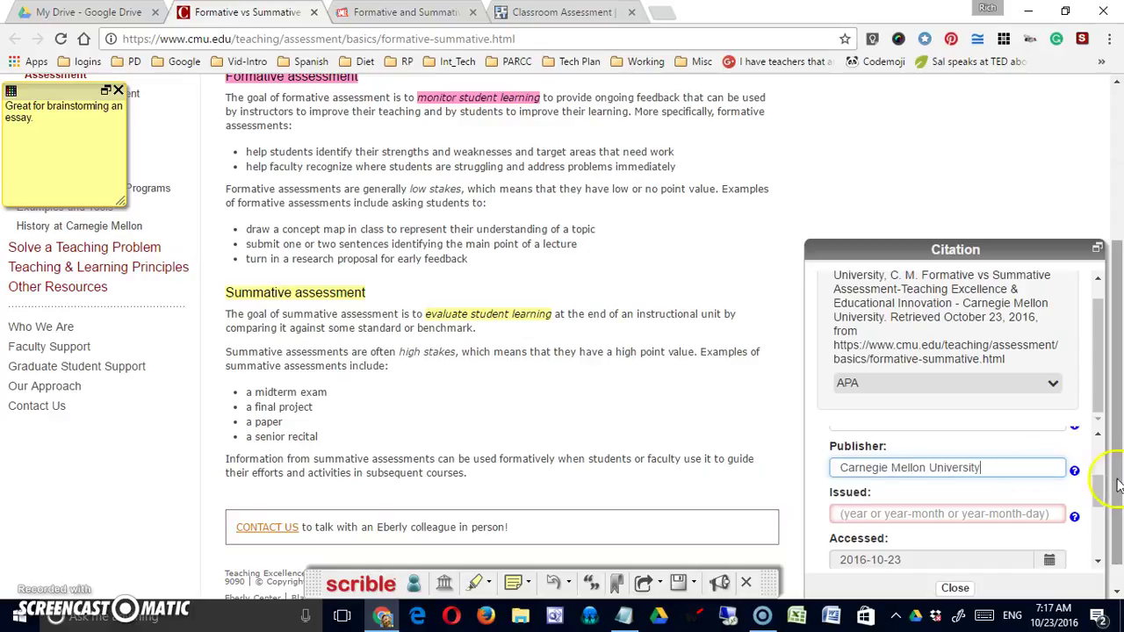
Check the citation's issued, accessed, URL and author fields and close the citation.
{"action": "left_click_drag", "start_coordinate": [1098, 490], "coordinate": [1100, 509]}
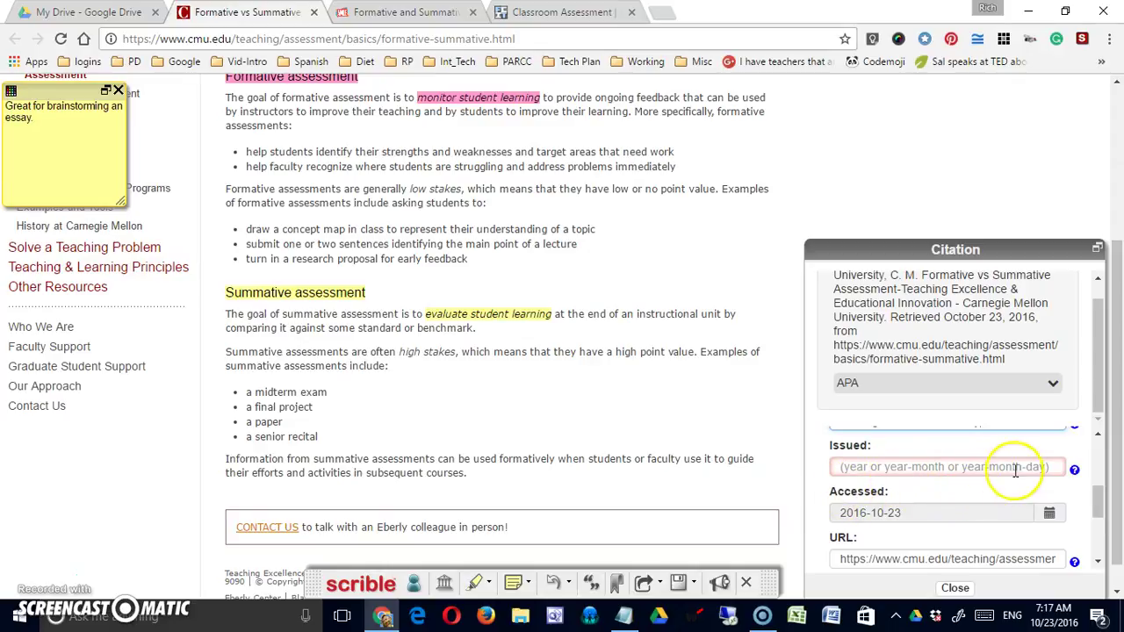
{"action": "left_click_drag", "start_coordinate": [1117, 268], "coordinate": [1113, 342]}
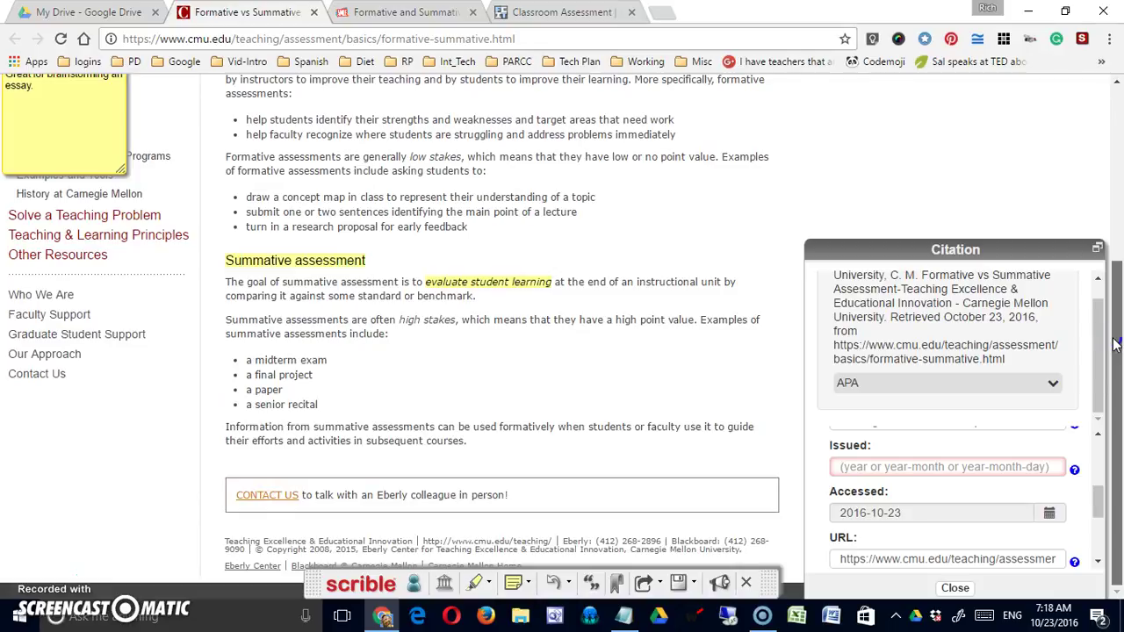
{"action": "left_click_drag", "start_coordinate": [1114, 342], "coordinate": [1113, 511]}
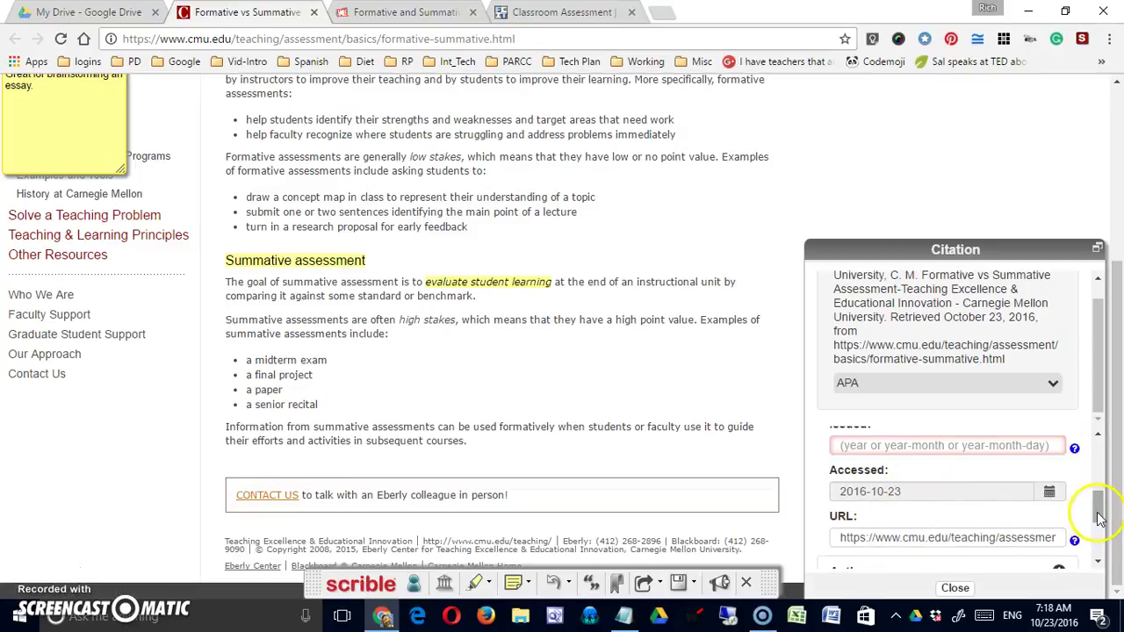
{"action": "left_click_drag", "start_coordinate": [1097, 509], "coordinate": [1101, 548]}
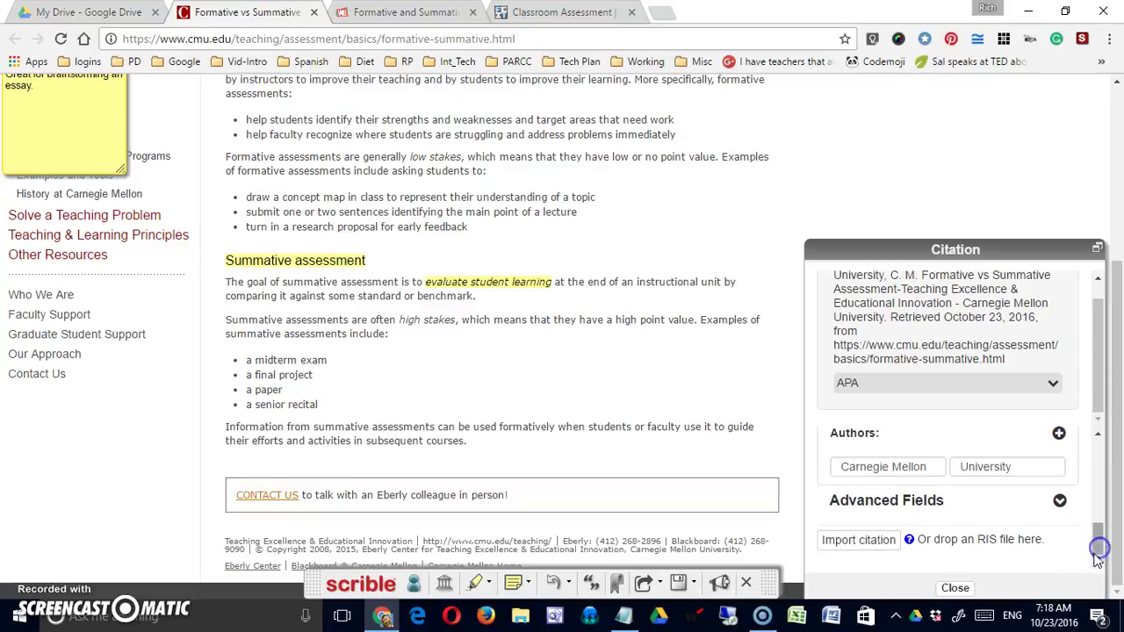
{"action": "left_click", "coordinate": [955, 588]}
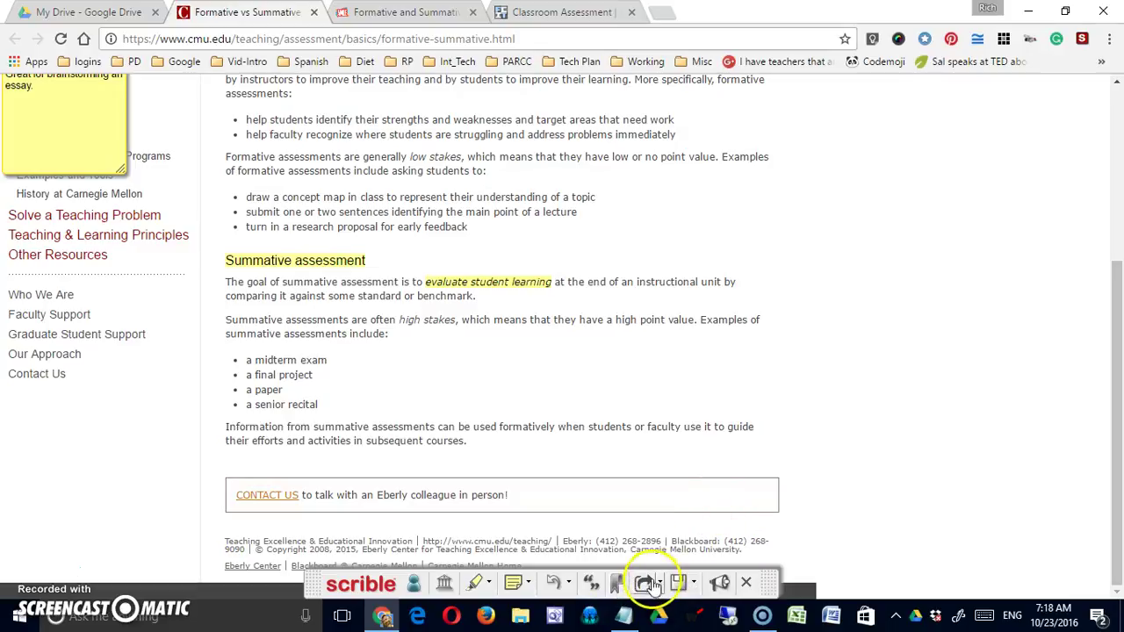
View the page's sharing options and begin saving it to My Library with the comment "Great resource to learn the basics.".
{"action": "left_click", "coordinate": [652, 585]}
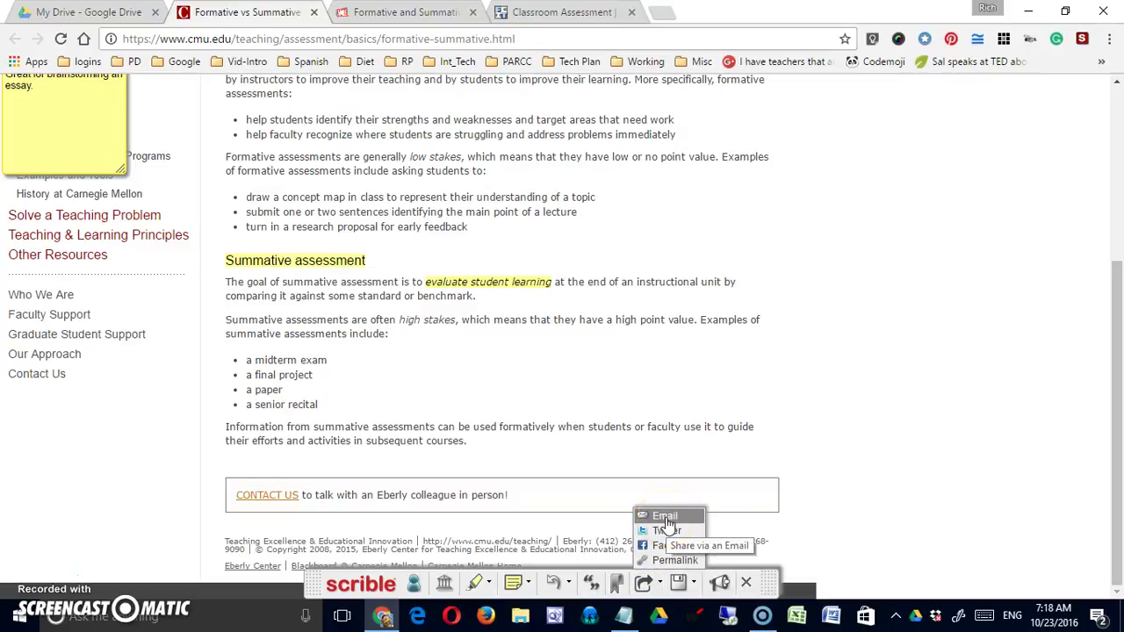
{"action": "left_click", "coordinate": [679, 583]}
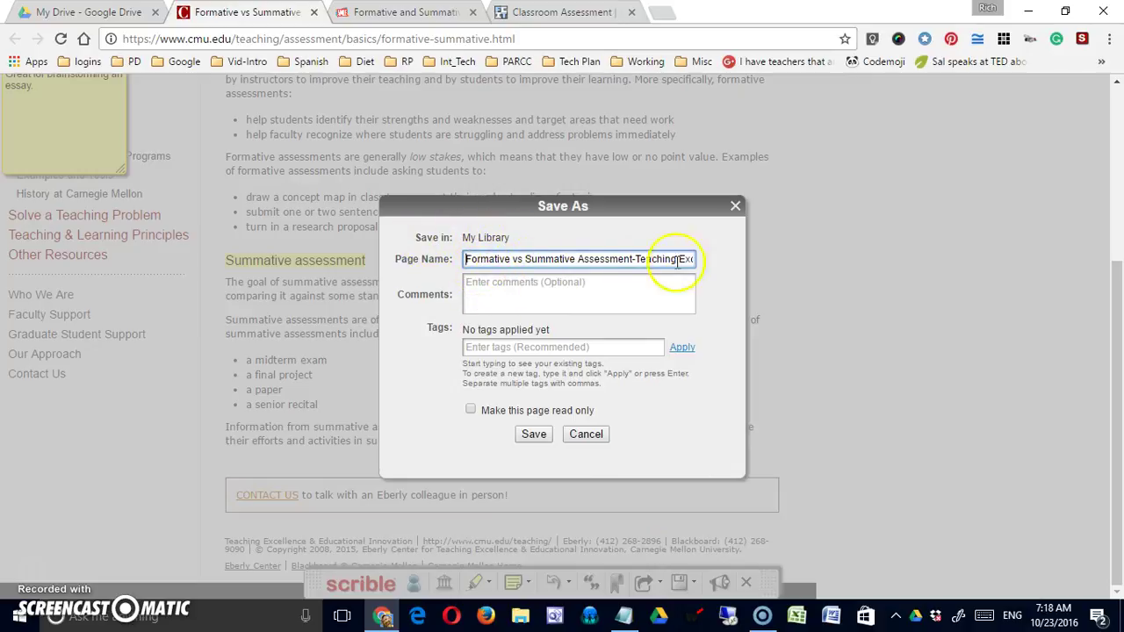
{"action": "left_click", "coordinate": [578, 278]}
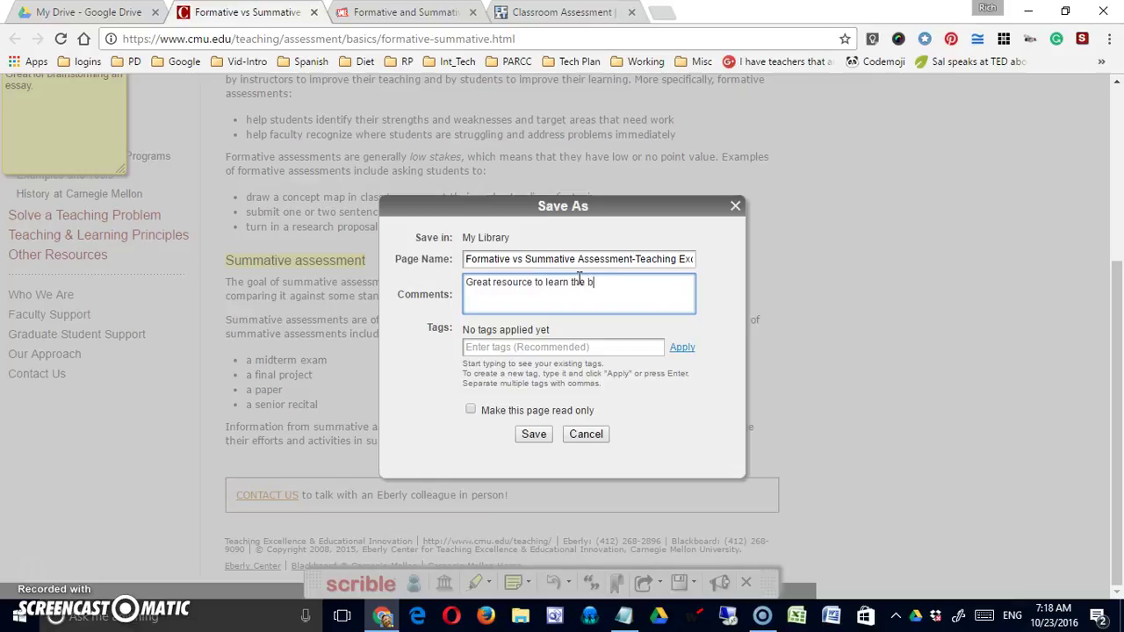
Apply a new Assessment tag to the page and save it to the library.
{"action": "left_click", "coordinate": [519, 346]}
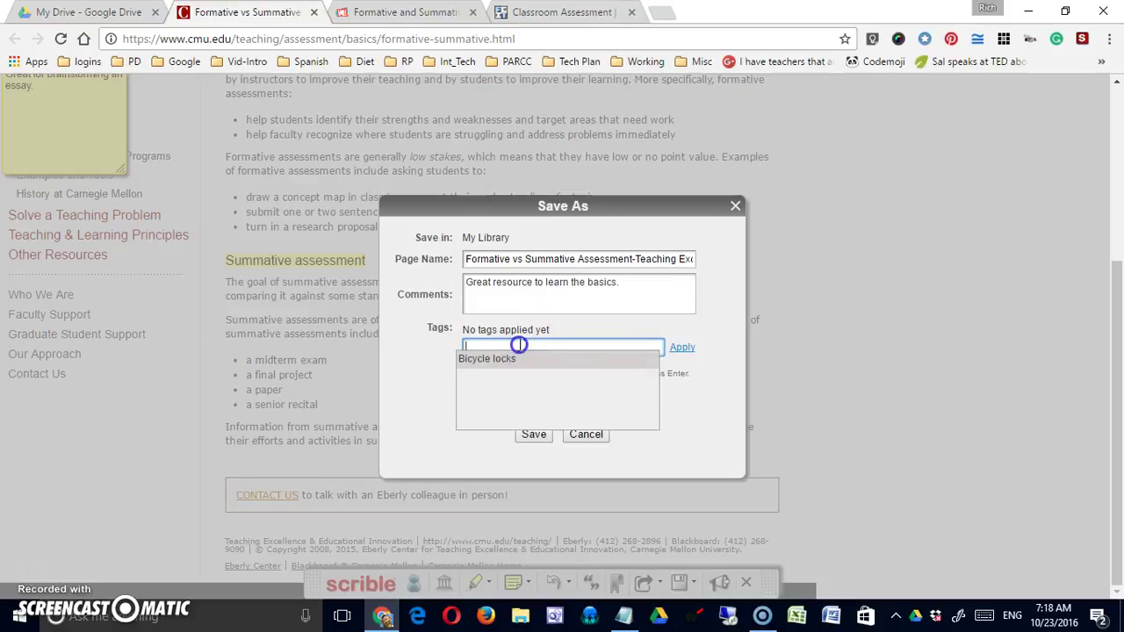
{"action": "left_click", "coordinate": [572, 318]}
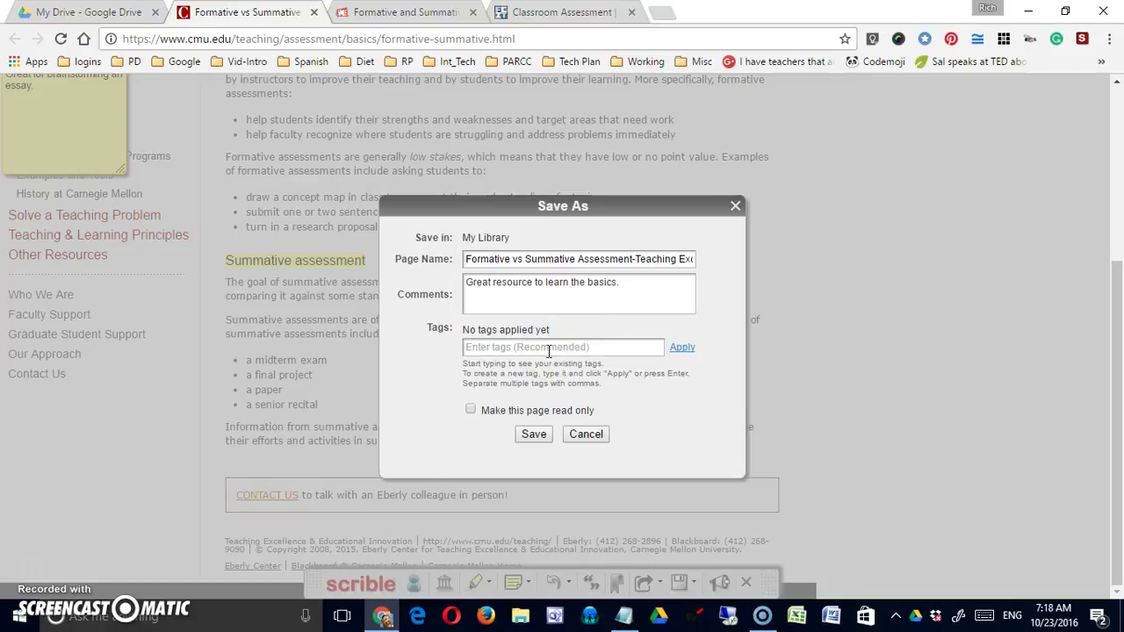
{"action": "left_click", "coordinate": [549, 349]}
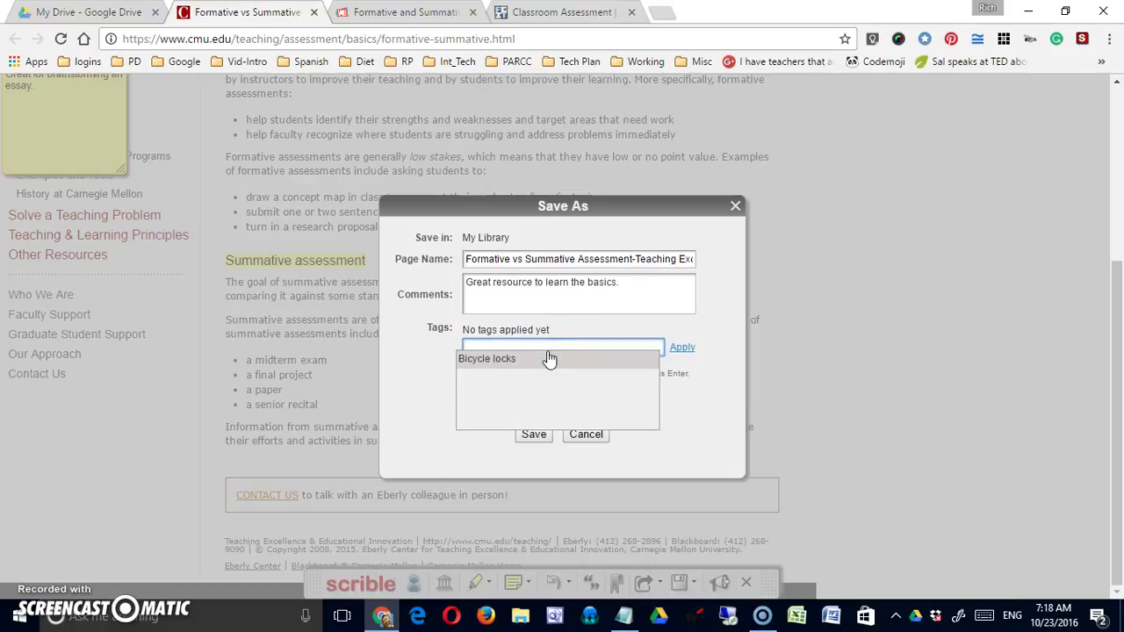
{"action": "type", "text": "Assessment"}
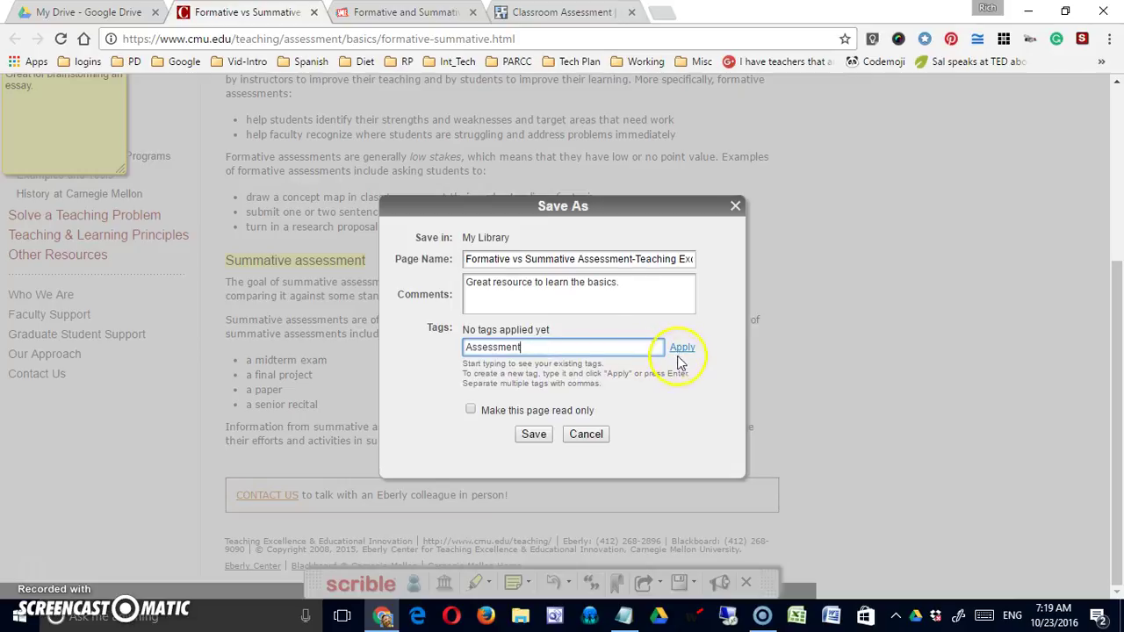
{"action": "left_click", "coordinate": [676, 352]}
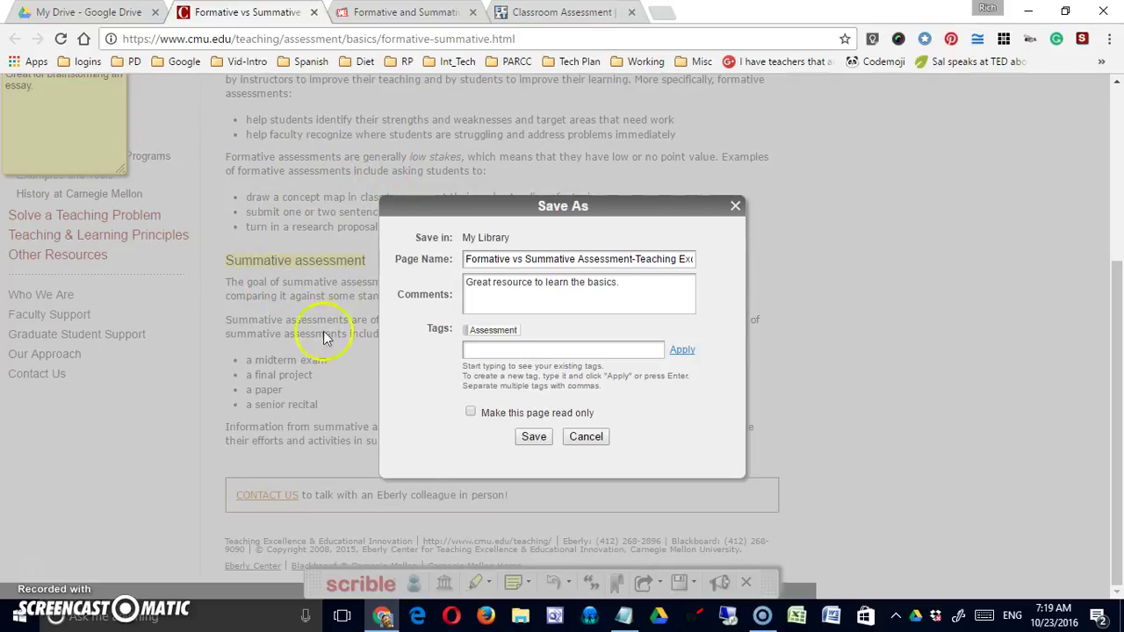
{"action": "left_click", "coordinate": [534, 436]}
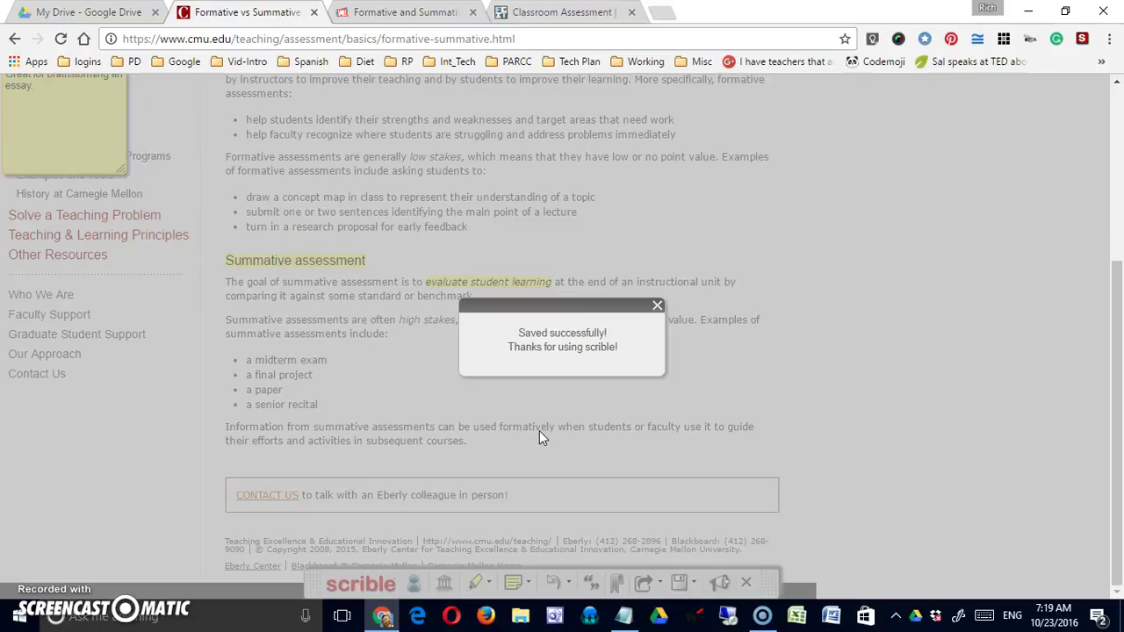
{"action": "left_click", "coordinate": [657, 305]}
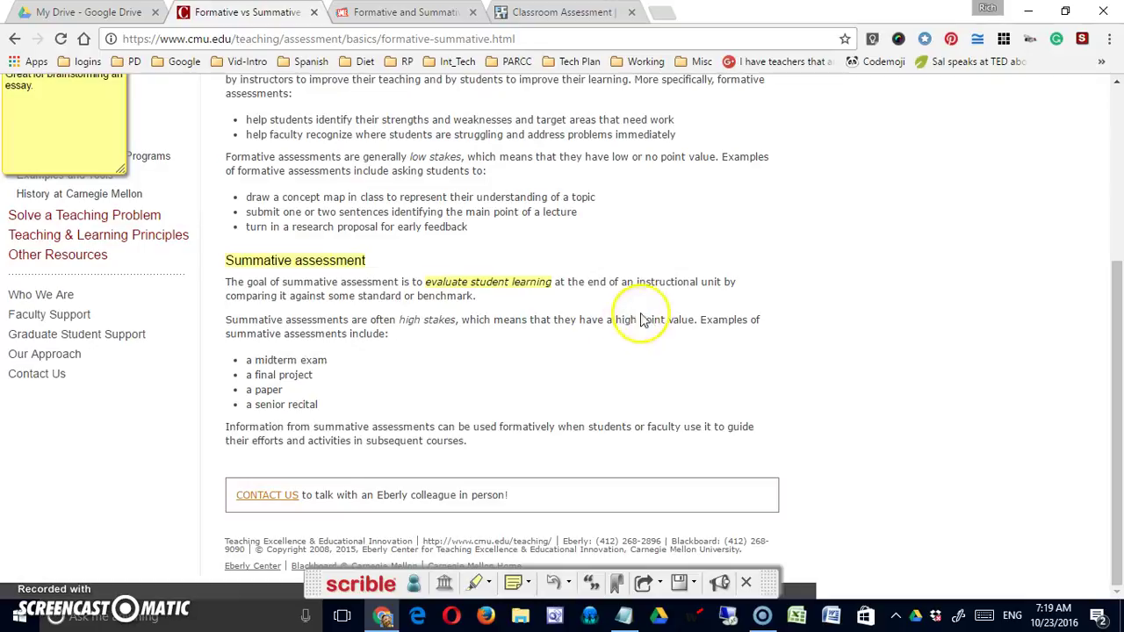
Save the highlighted Classroom Assessment page to scrible and open My Library to view the saved pages.
{"action": "left_click", "coordinate": [404, 14]}
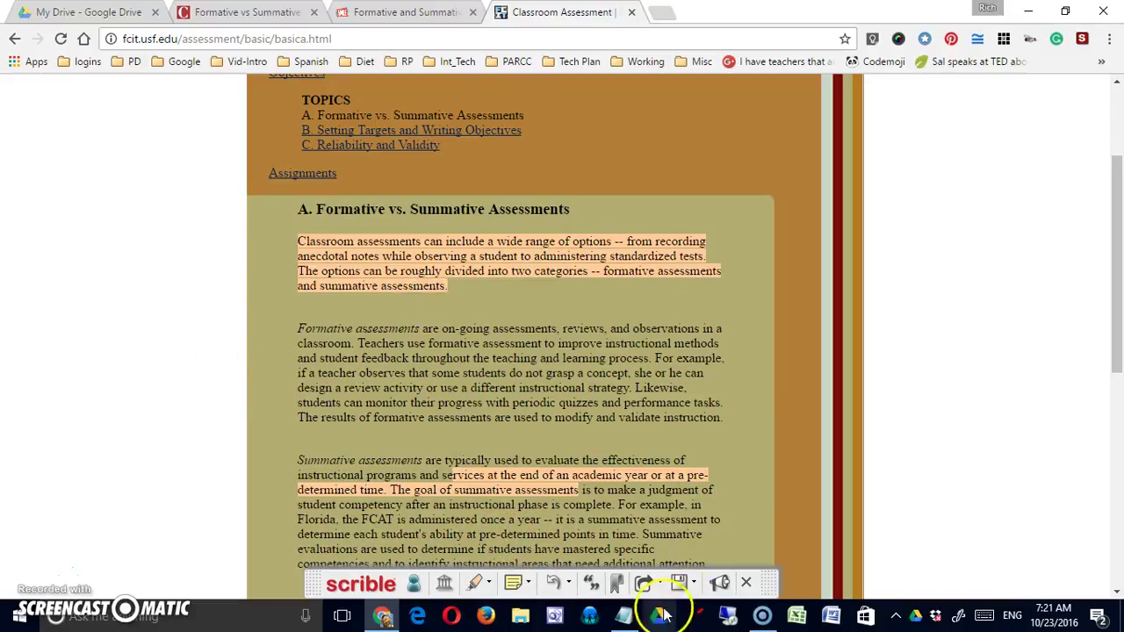
{"action": "left_click", "coordinate": [680, 587]}
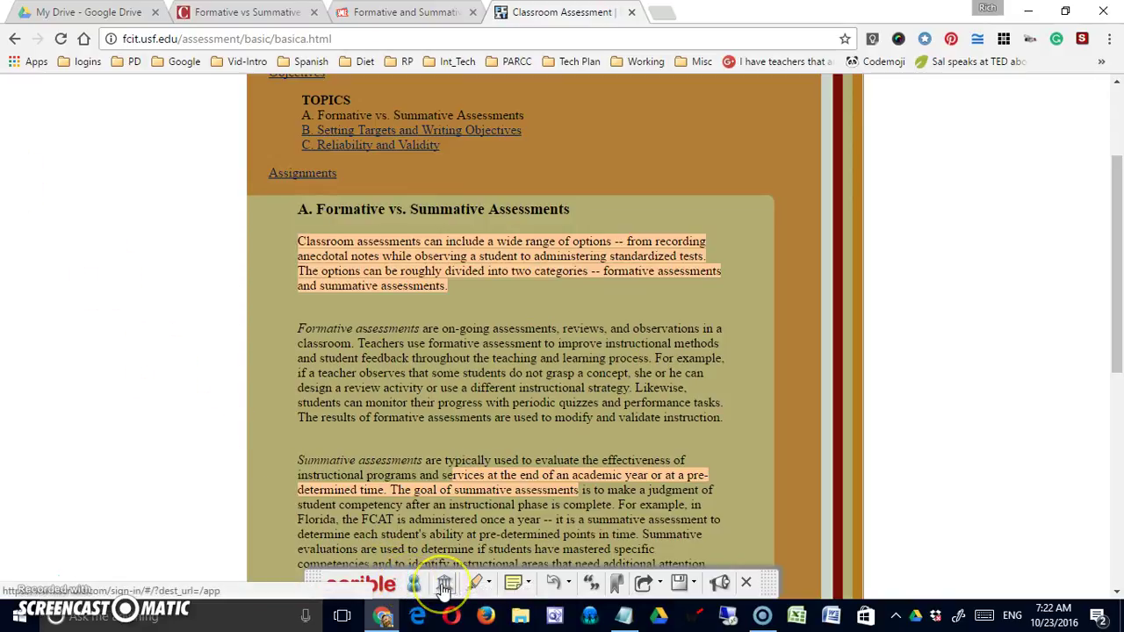
{"action": "left_click", "coordinate": [444, 585]}
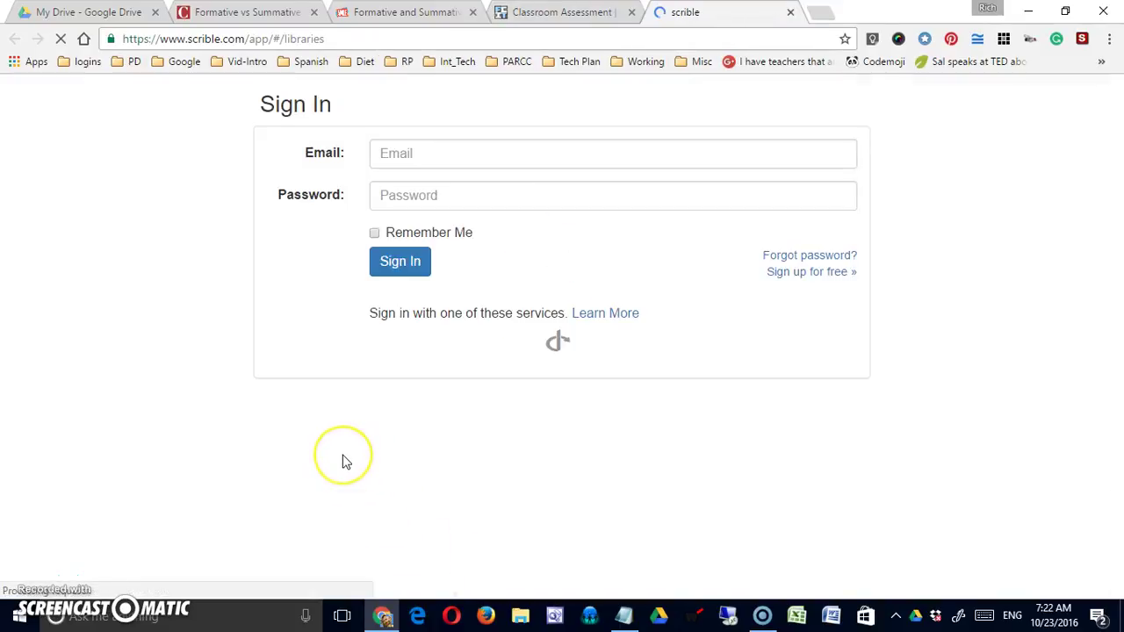
{"action": "scroll", "coordinate": [572, 372], "scroll_direction": "down", "scroll_amount": 3}
{"action": "scroll", "coordinate": [571, 372], "scroll_direction": "up", "scroll_amount": 3}
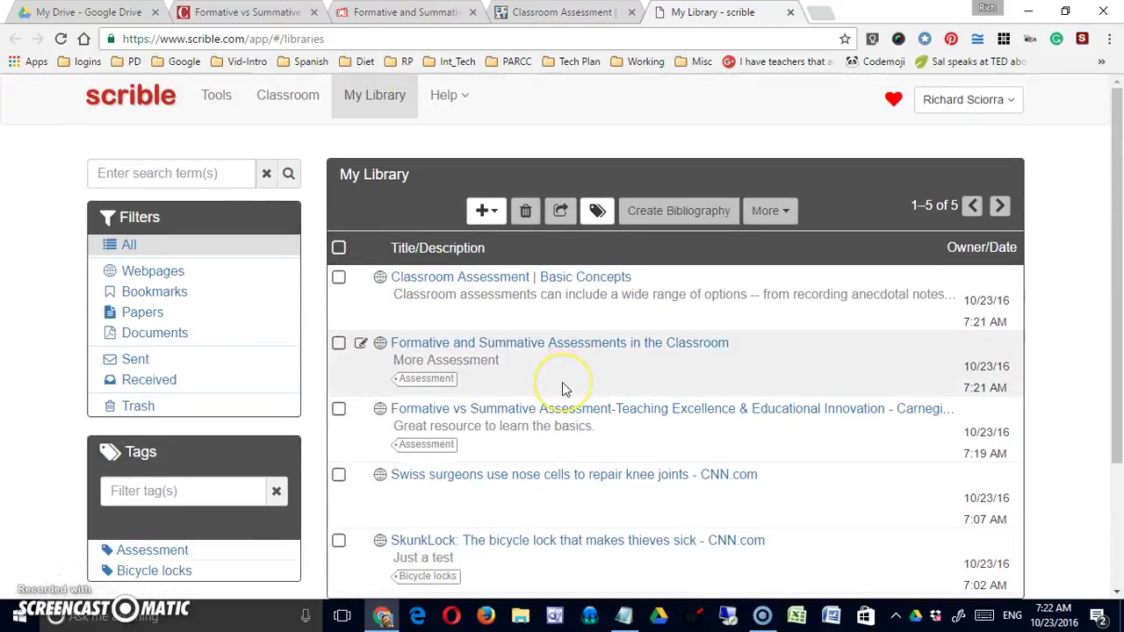
View the options for adding files, papers and bookmarks to My Library.
{"action": "left_click", "coordinate": [494, 213]}
{"action": "left_click", "coordinate": [510, 239]}
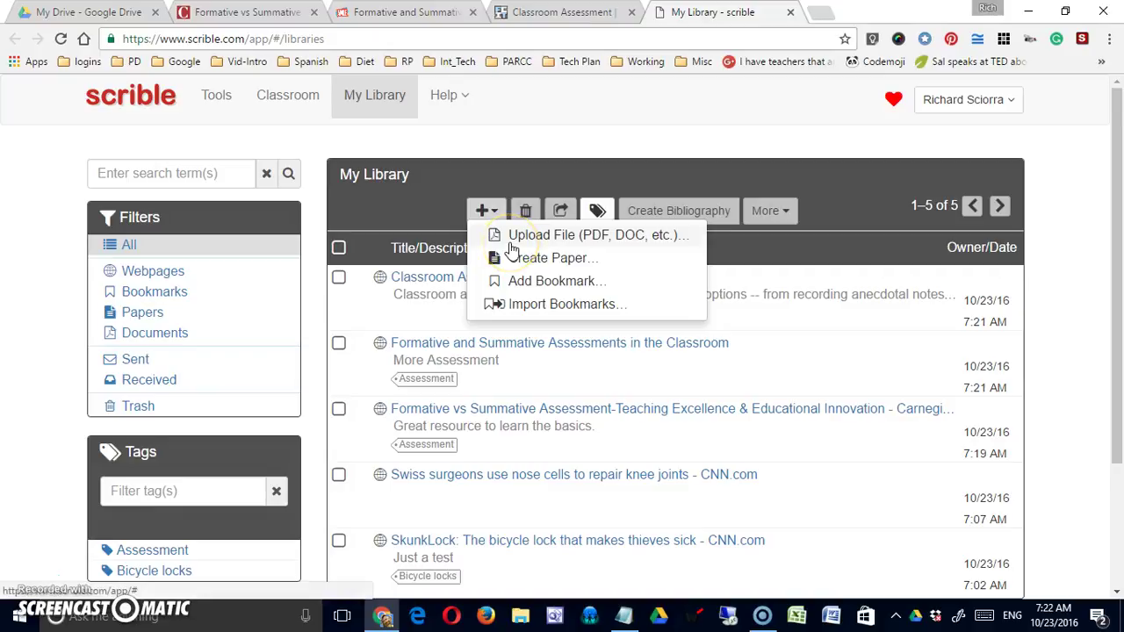
{"action": "left_click", "coordinate": [549, 257]}
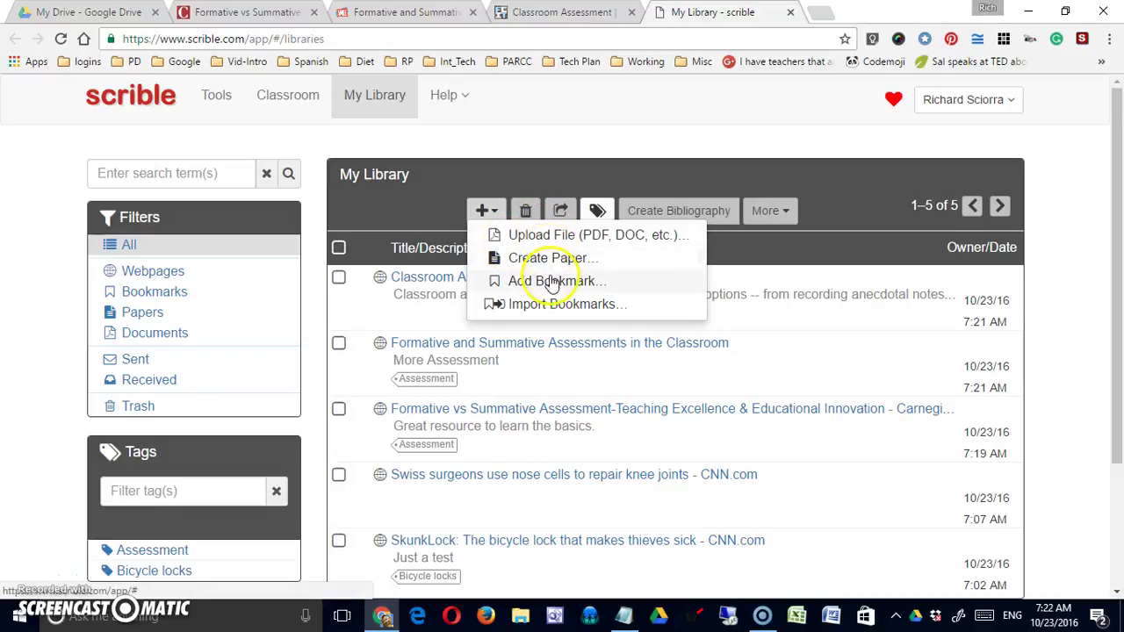
{"action": "left_click", "coordinate": [531, 172]}
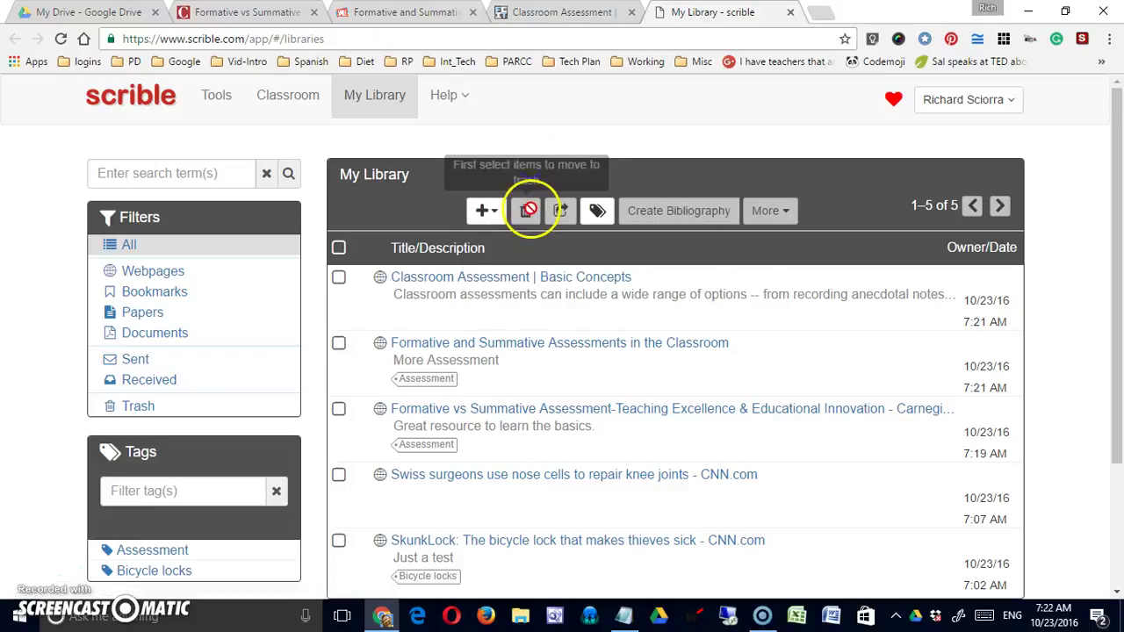
Move the saved "Swiss surgeons" and "SkunkLock" CNN articles from My Library to the trash.
{"action": "left_click", "coordinate": [339, 277]}
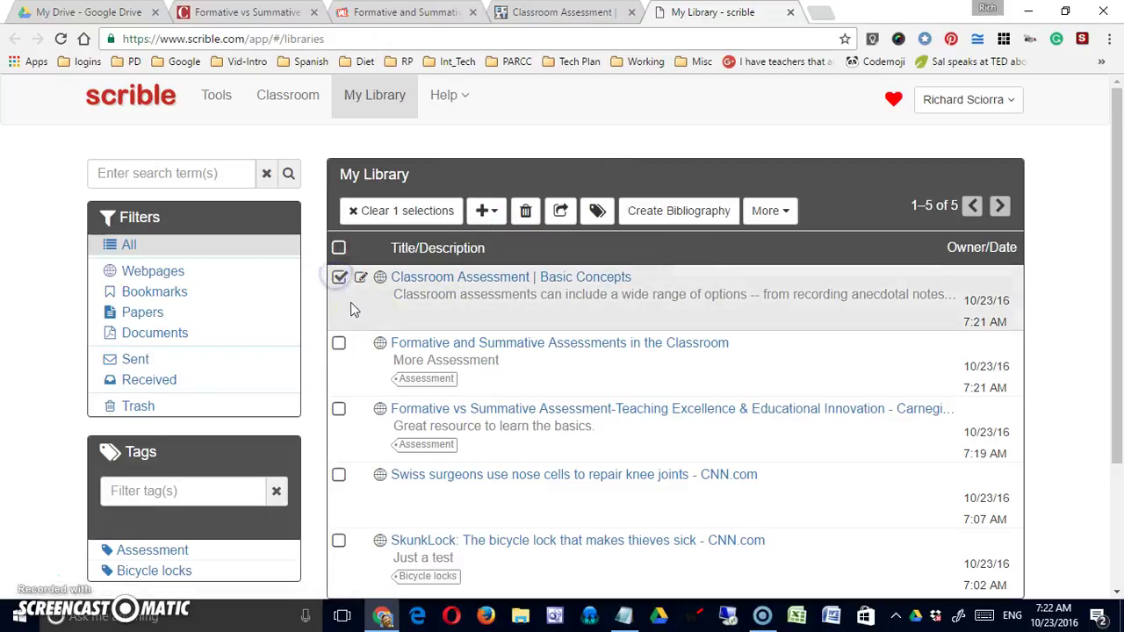
{"action": "left_click", "coordinate": [339, 278]}
{"action": "scroll", "coordinate": [453, 351], "scroll_direction": "down", "scroll_amount": 1}
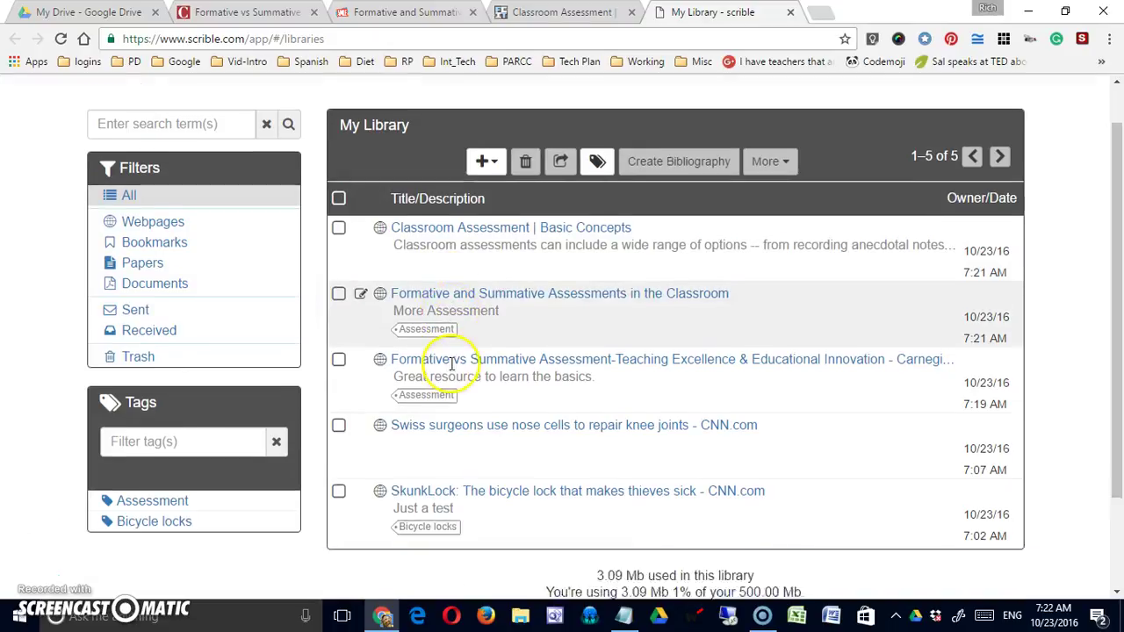
{"action": "scroll", "coordinate": [452, 364], "scroll_direction": "down", "scroll_amount": 1}
{"action": "left_click", "coordinate": [339, 394]}
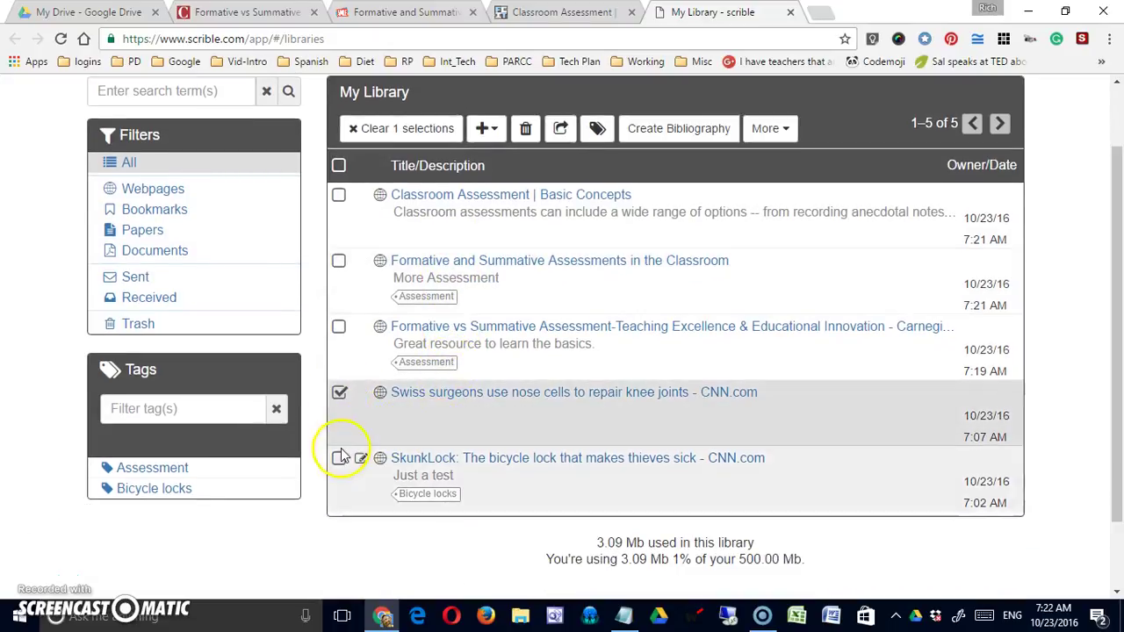
{"action": "left_click", "coordinate": [339, 458]}
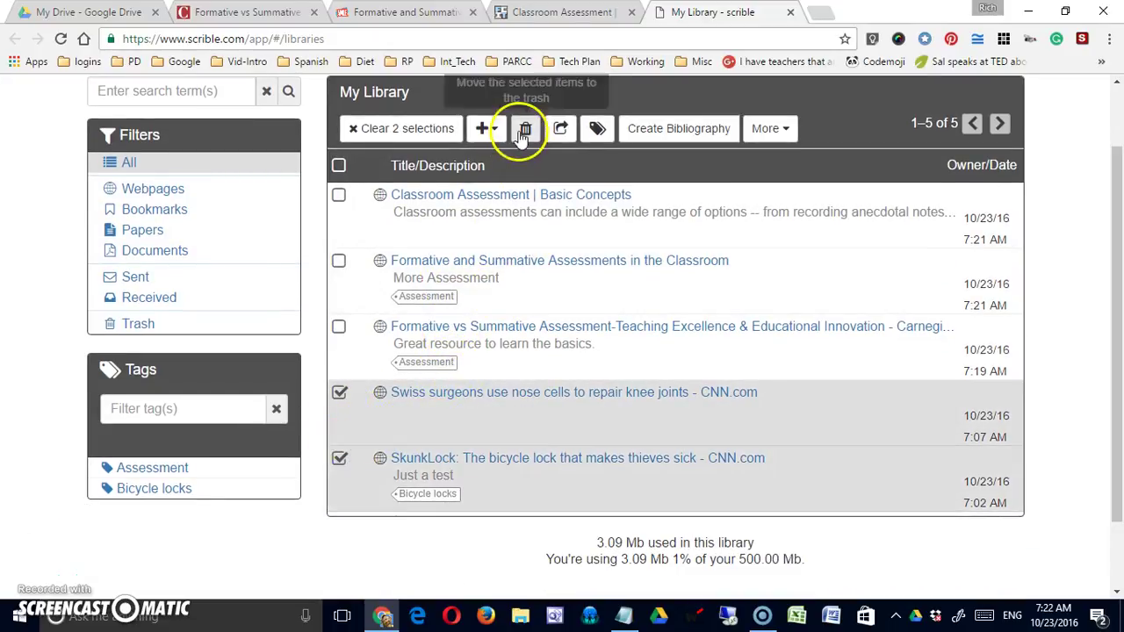
{"action": "left_click", "coordinate": [524, 130]}
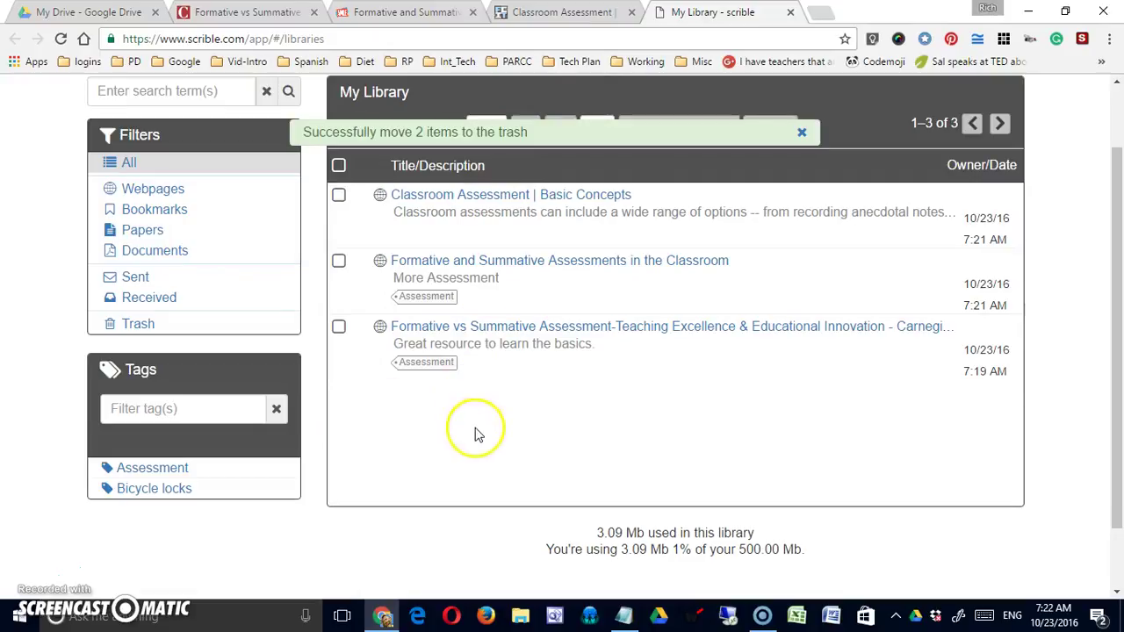
{"action": "left_click", "coordinate": [801, 132]}
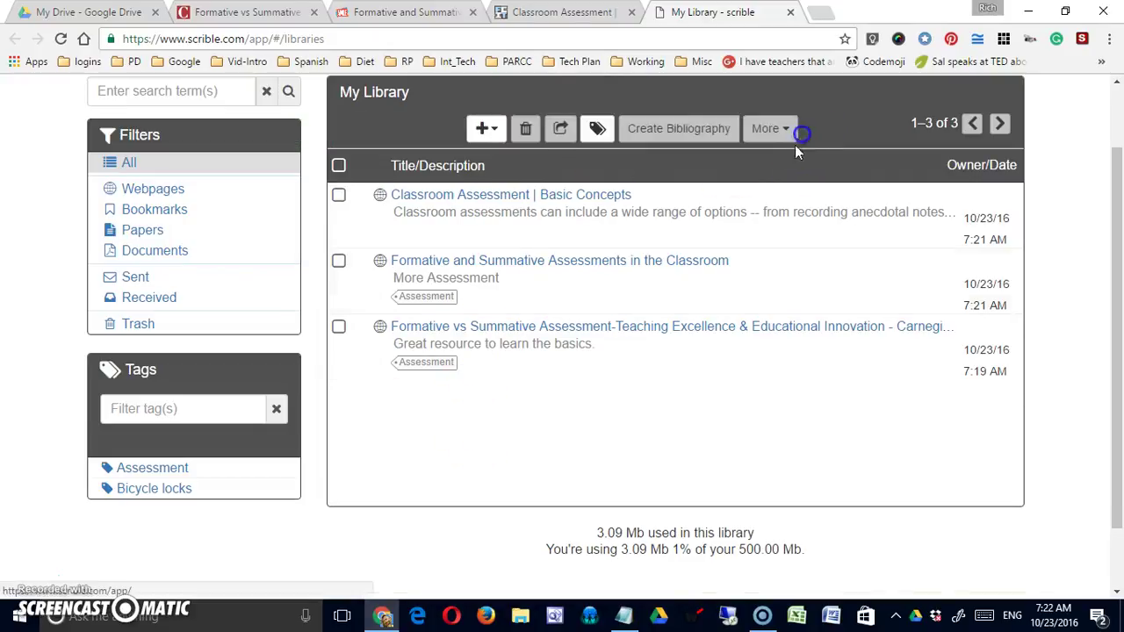
Delete the Bicycle locks tag from the library's tags and review the tag manager again.
{"action": "left_click", "coordinate": [600, 132]}
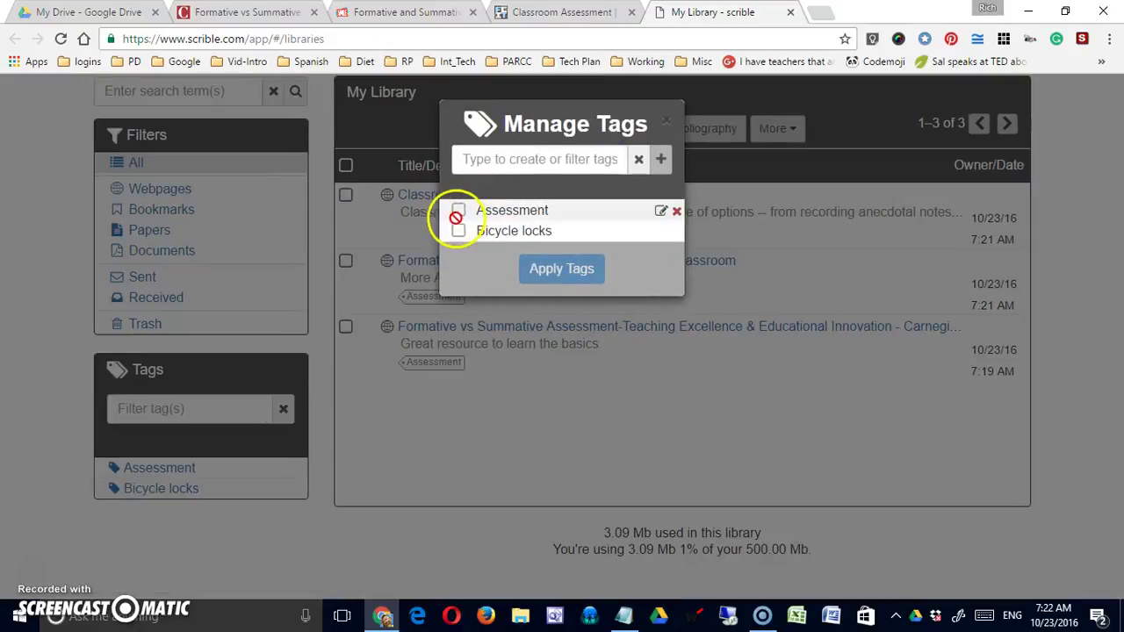
{"action": "left_click", "coordinate": [460, 229]}
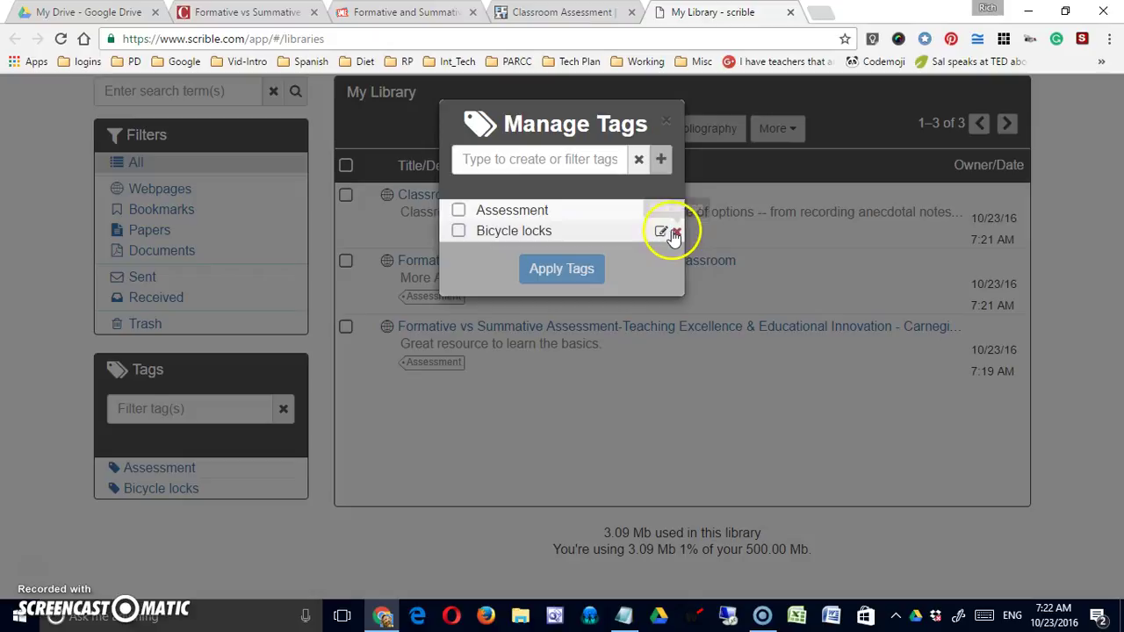
{"action": "left_click", "coordinate": [676, 233]}
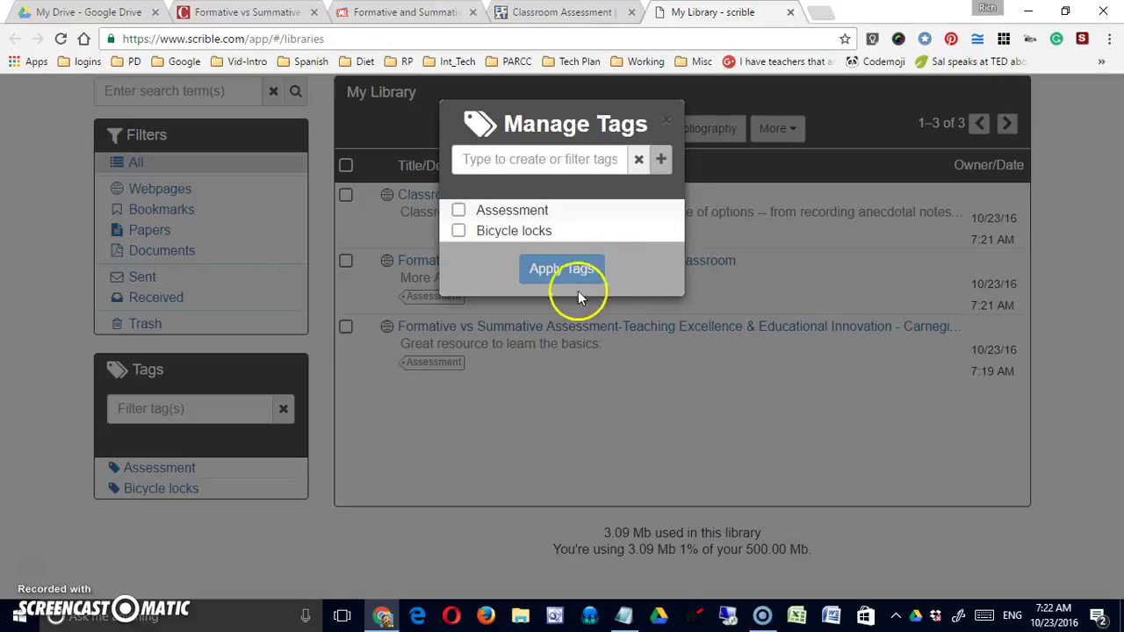
{"action": "left_click", "coordinate": [537, 323]}
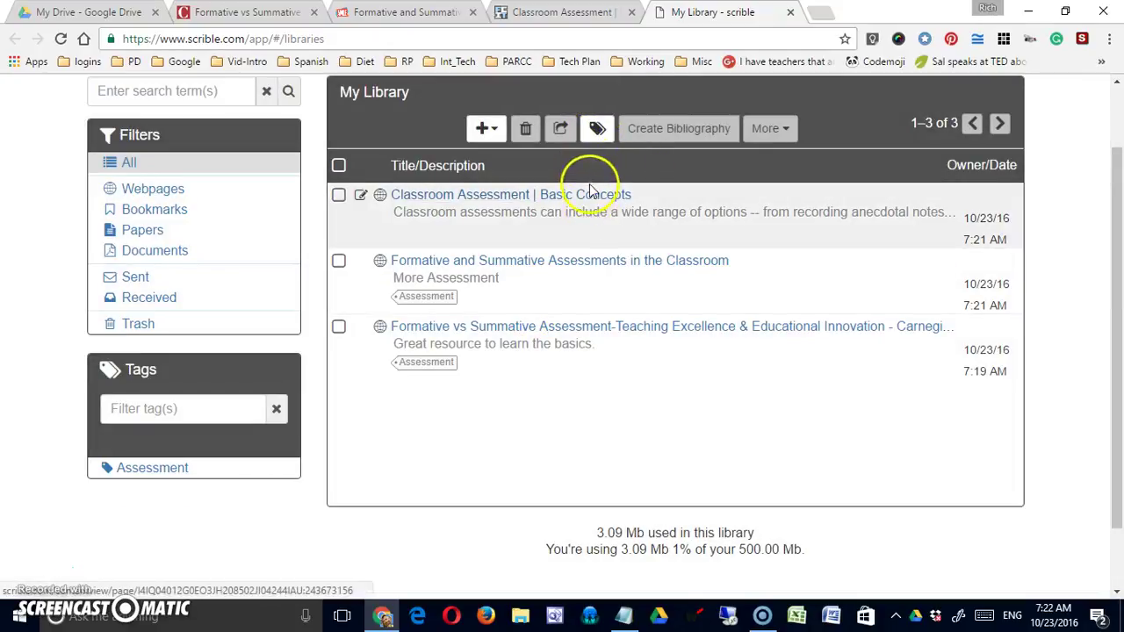
{"action": "left_click", "coordinate": [593, 130]}
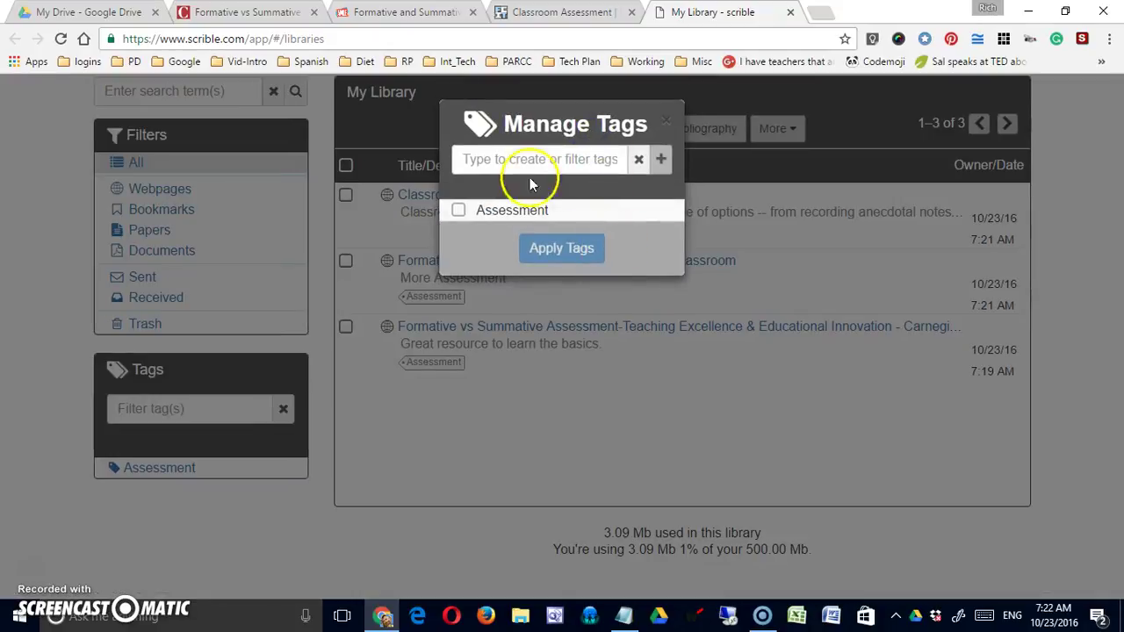
{"action": "left_click", "coordinate": [666, 119]}
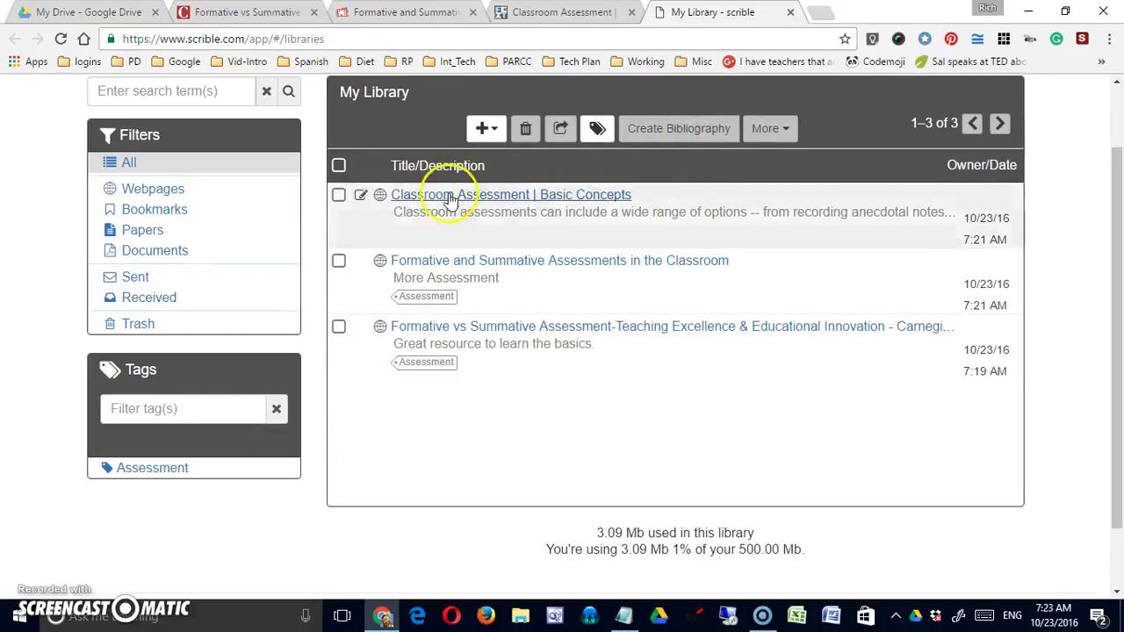
Create a bibliography from all saved library pages and select the text of the Basic Concepts citation.
{"action": "left_click", "coordinate": [338, 167]}
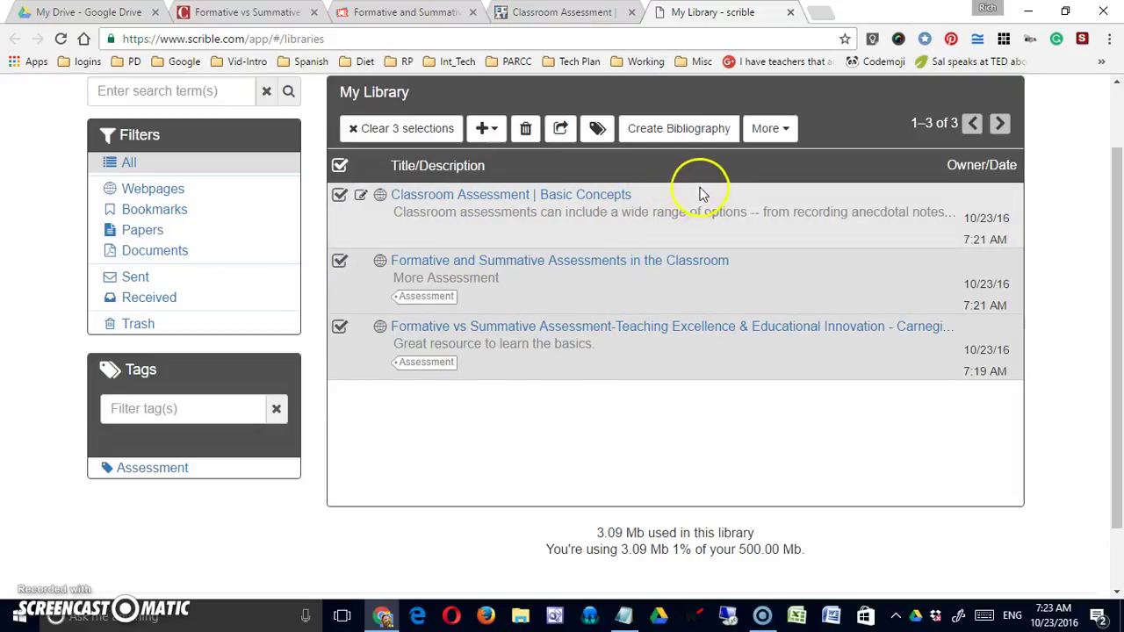
{"action": "left_click", "coordinate": [684, 134]}
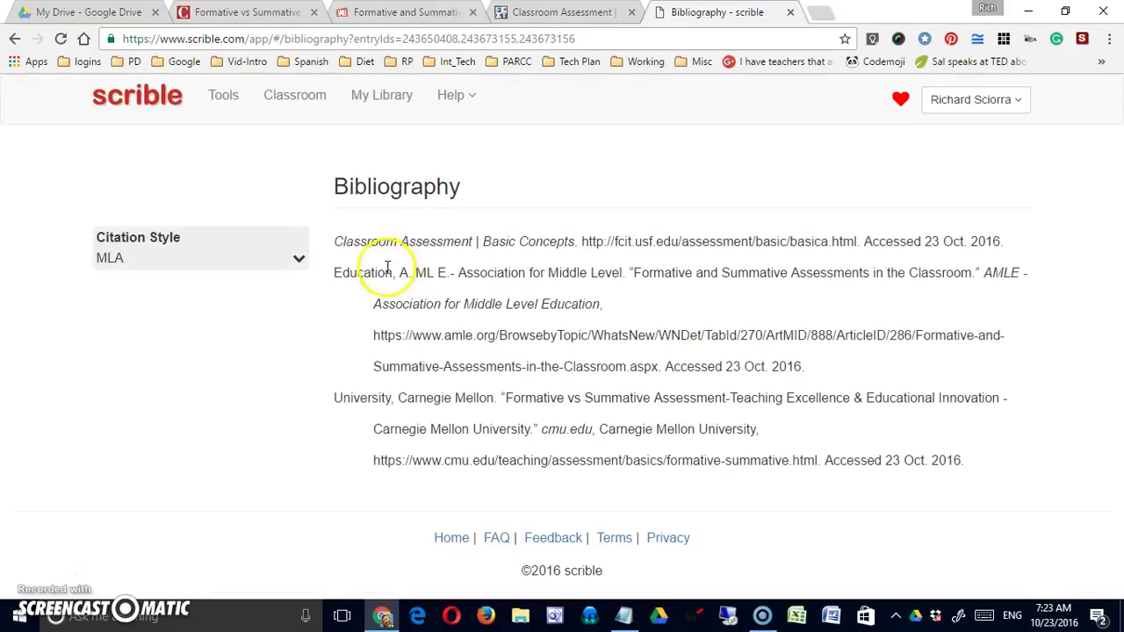
{"action": "left_click_drag", "start_coordinate": [481, 242], "coordinate": [971, 245]}
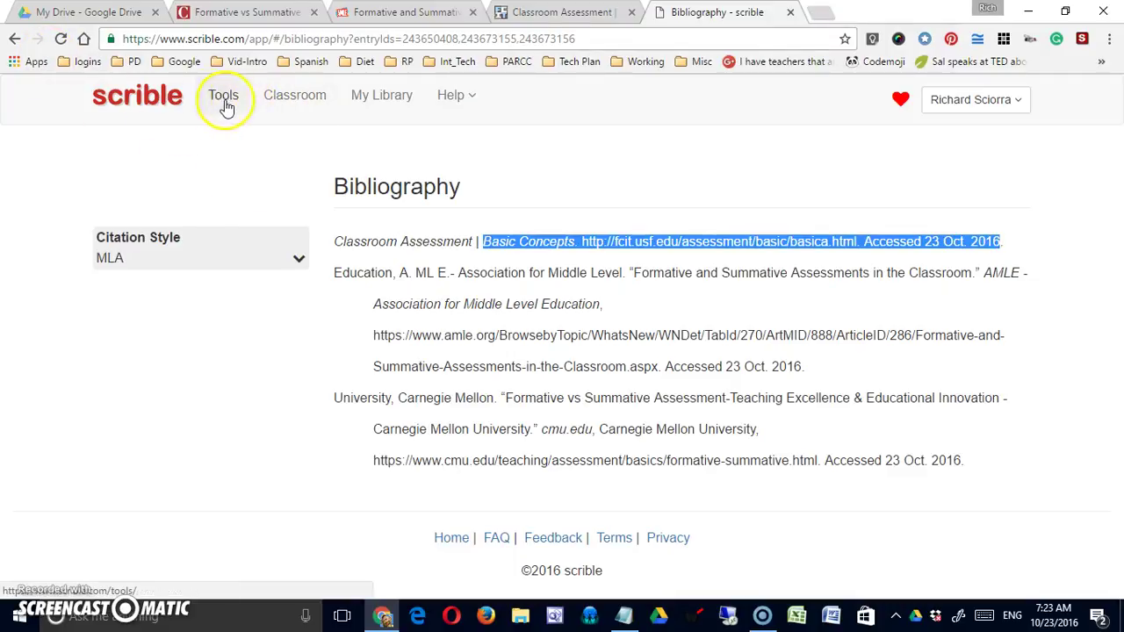
Return to My Library and open the saved Classroom Assessment | Basic Concepts page to review its highlights.
{"action": "left_click", "coordinate": [164, 98]}
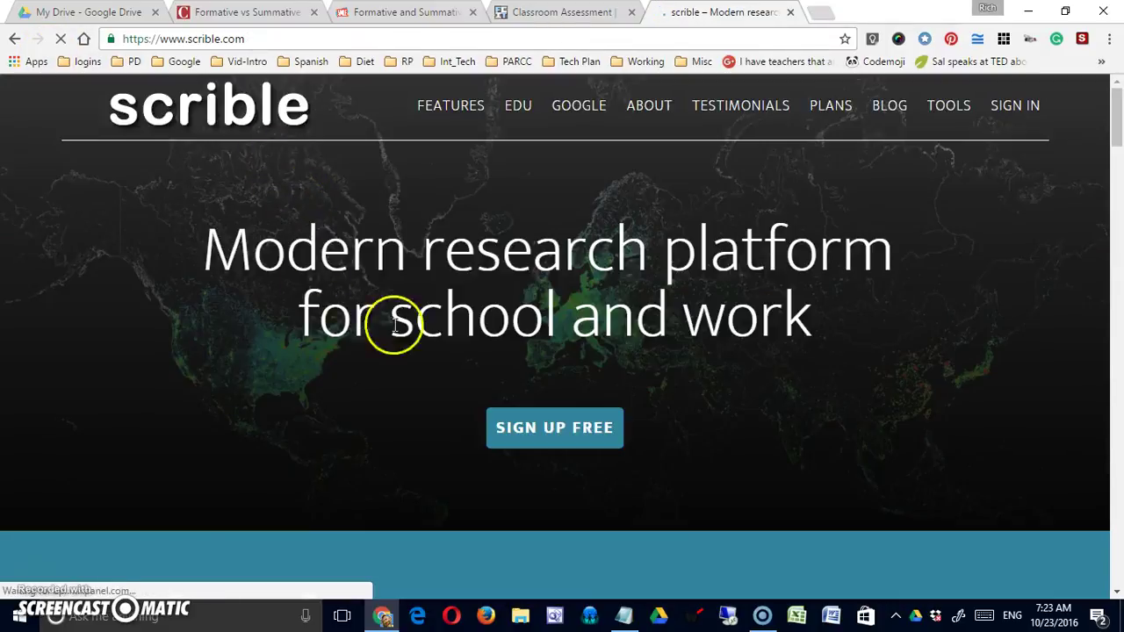
{"action": "left_click", "coordinate": [1015, 107]}
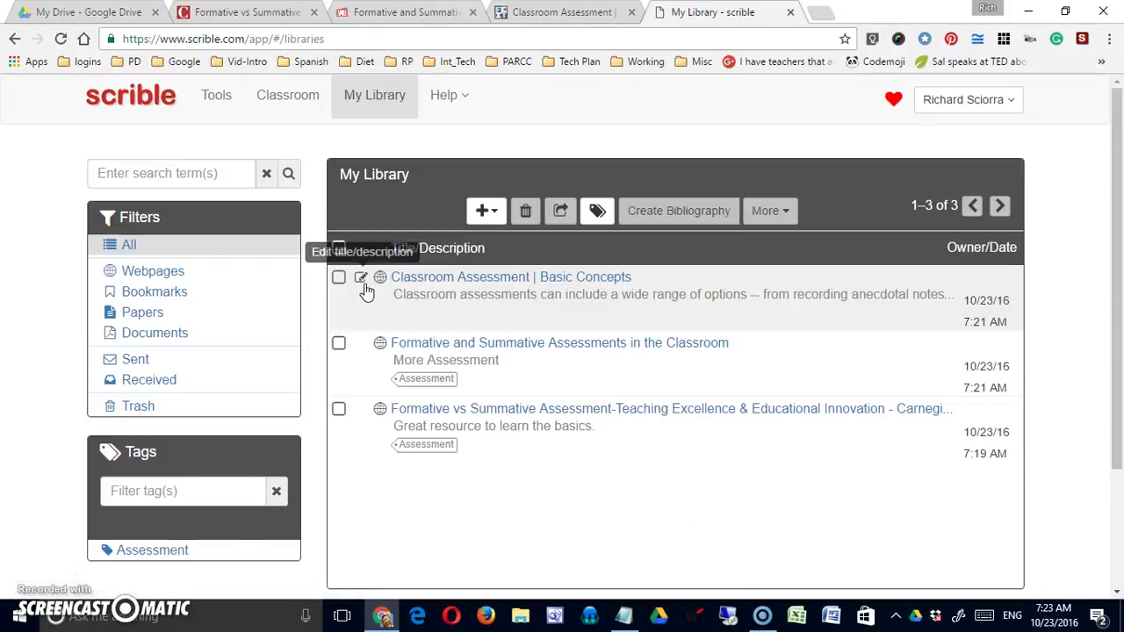
{"action": "left_click", "coordinate": [441, 276]}
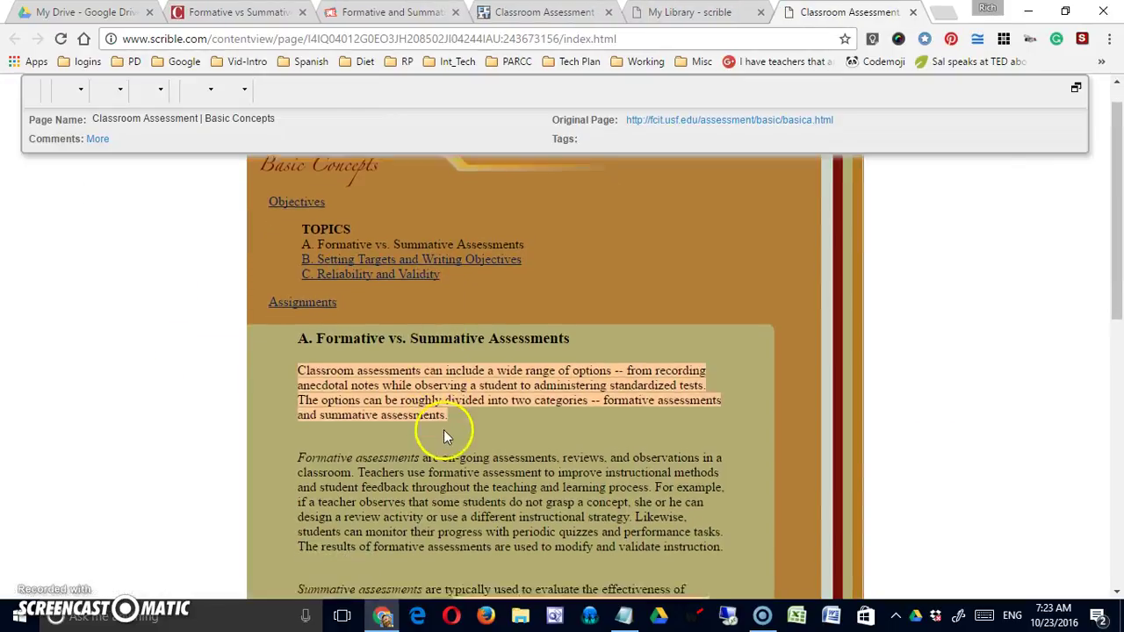
{"action": "scroll", "coordinate": [444, 429], "scroll_direction": "down", "scroll_amount": 4}
{"action": "scroll", "coordinate": [443, 431], "scroll_direction": "down", "scroll_amount": 4}
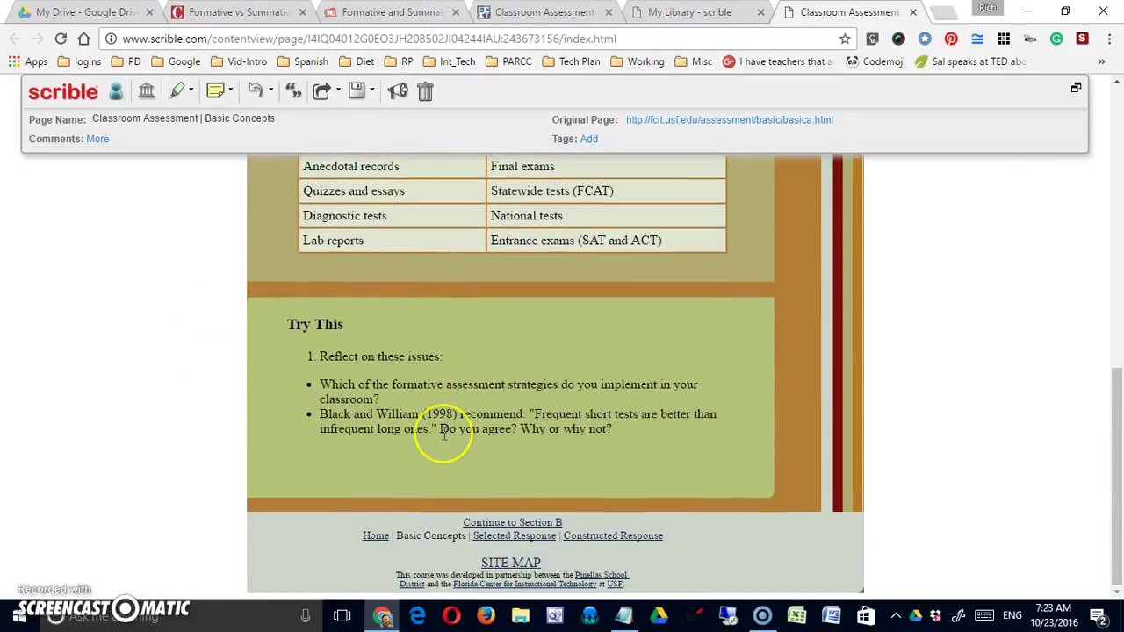
{"action": "scroll", "coordinate": [444, 432], "scroll_direction": "up", "scroll_amount": 5}
{"action": "scroll", "coordinate": [441, 430], "scroll_direction": "down", "scroll_amount": 5}
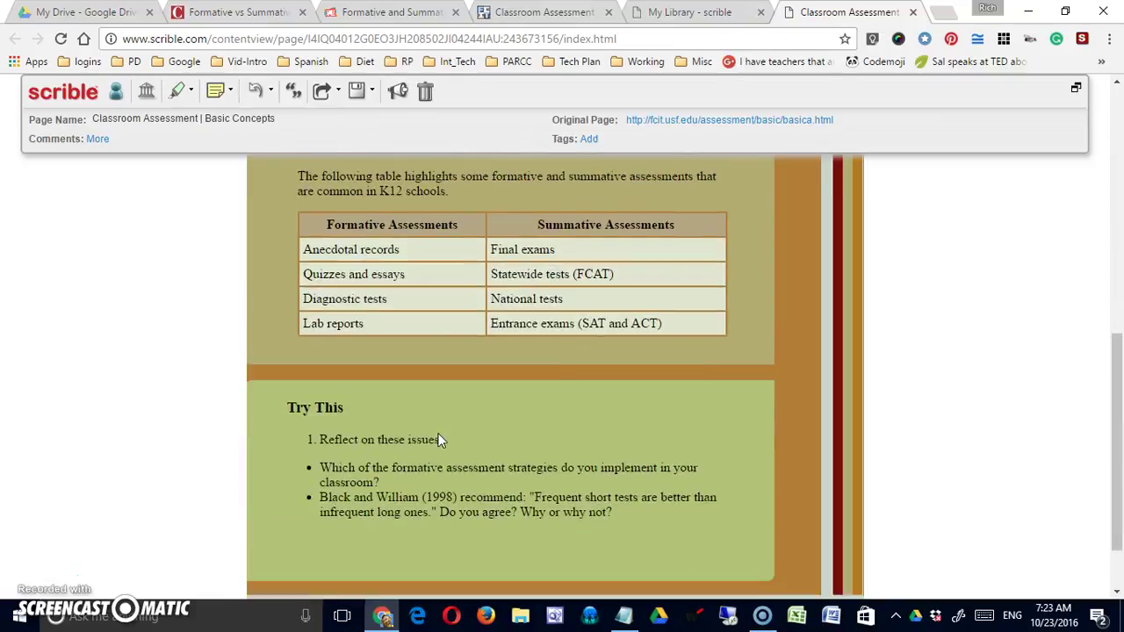
{"action": "scroll", "coordinate": [424, 403], "scroll_direction": "up", "scroll_amount": 8}
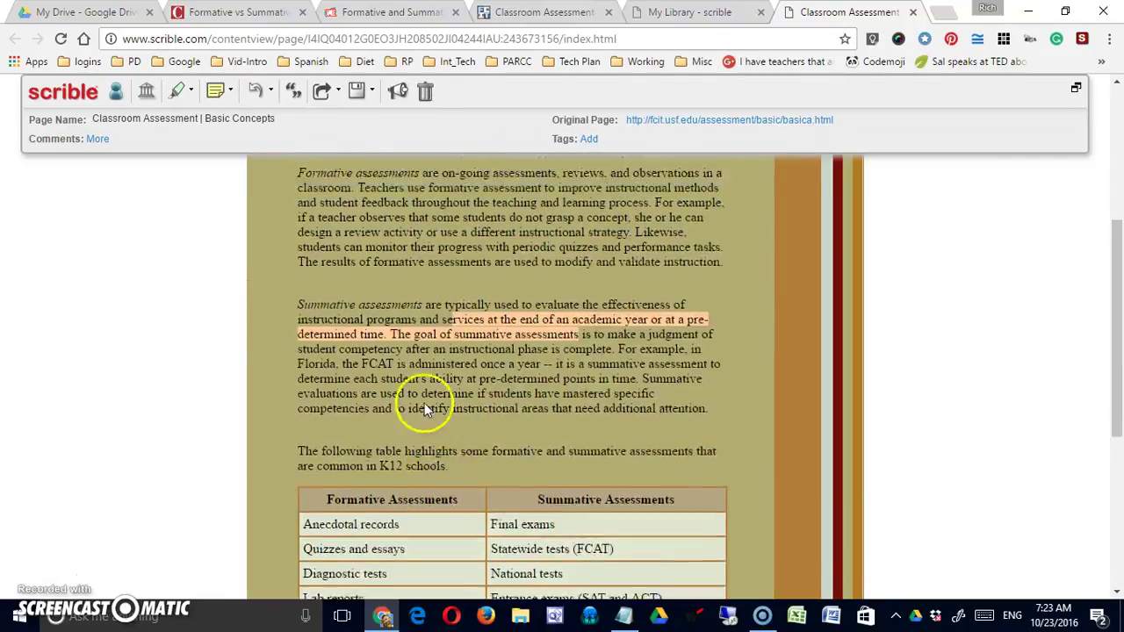